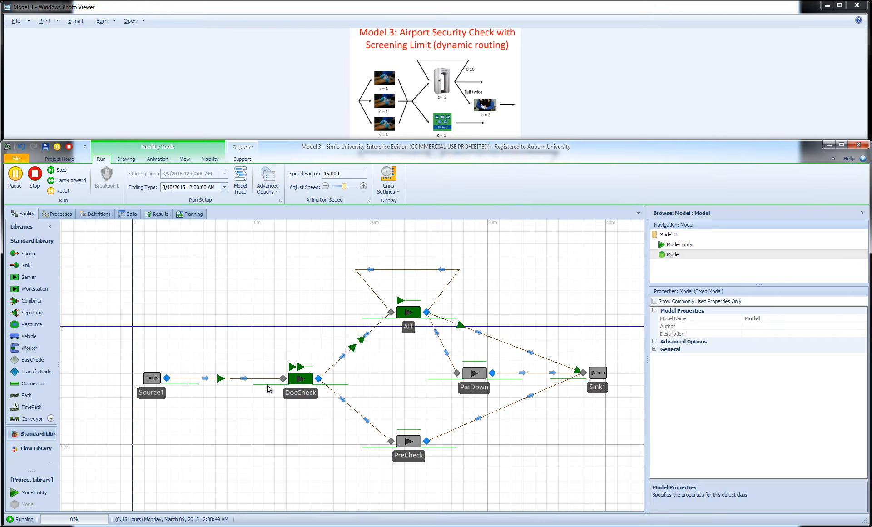
# Inspect the DocCheck server's processing queue during the simulation and stop the run
pyautogui.click(313, 367)
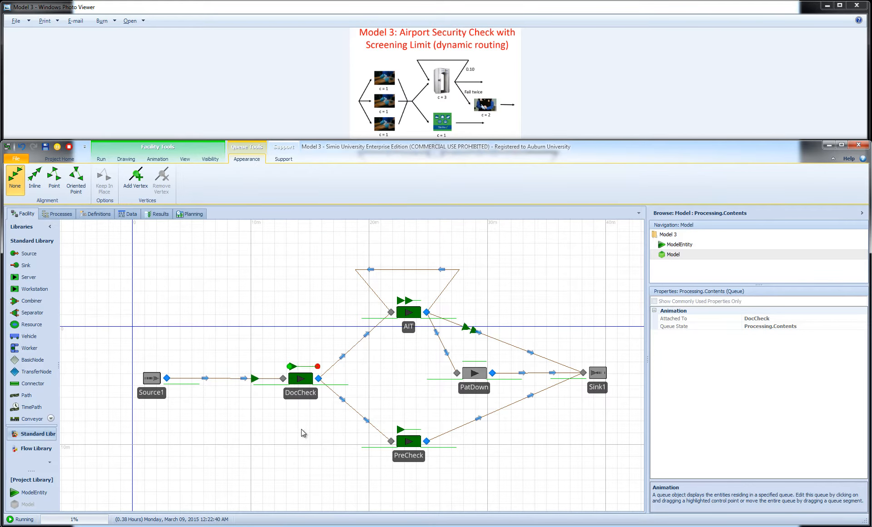
pyautogui.click(292, 407)
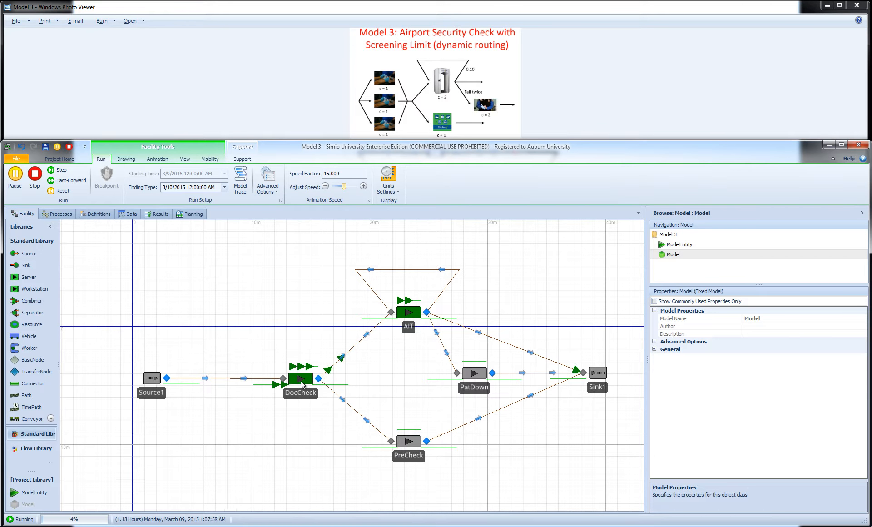
pyautogui.click(40, 176)
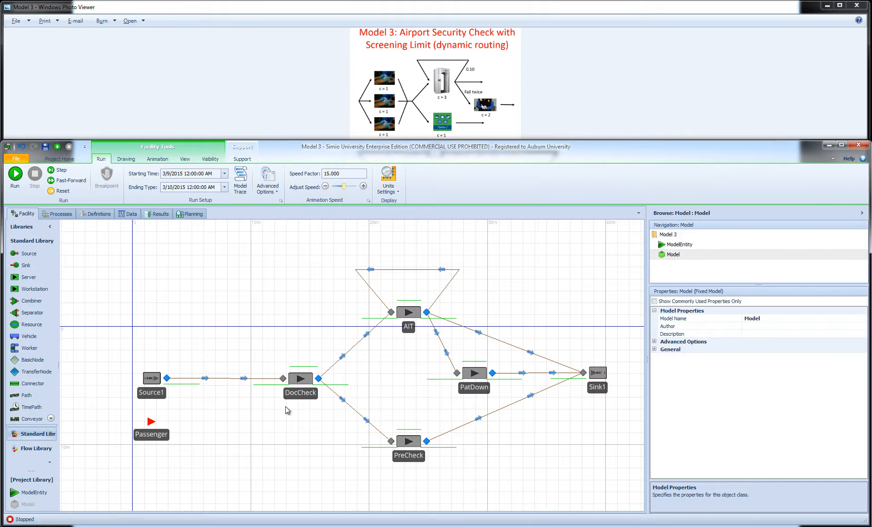
# Delete the DocCheck server and place three new servers in a column between Source1 and the AIT and PreCheck servers
pyautogui.click(299, 379)
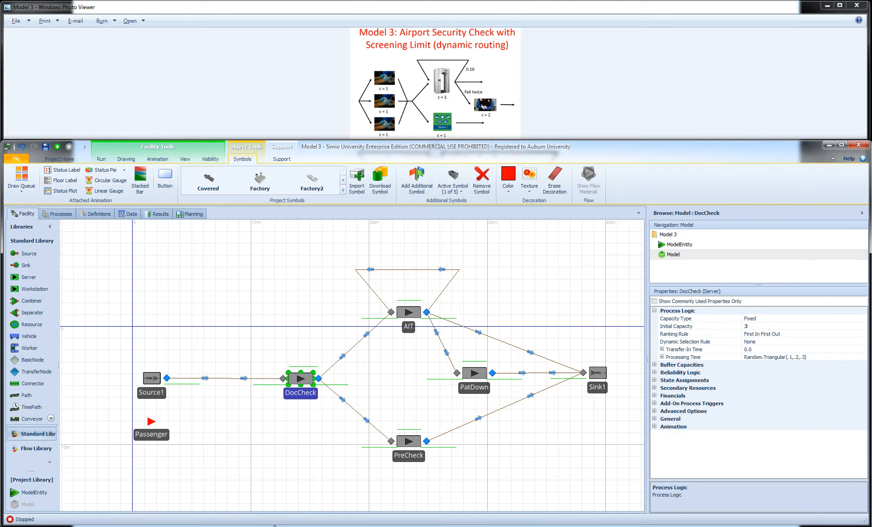
pyautogui.press('Delete')
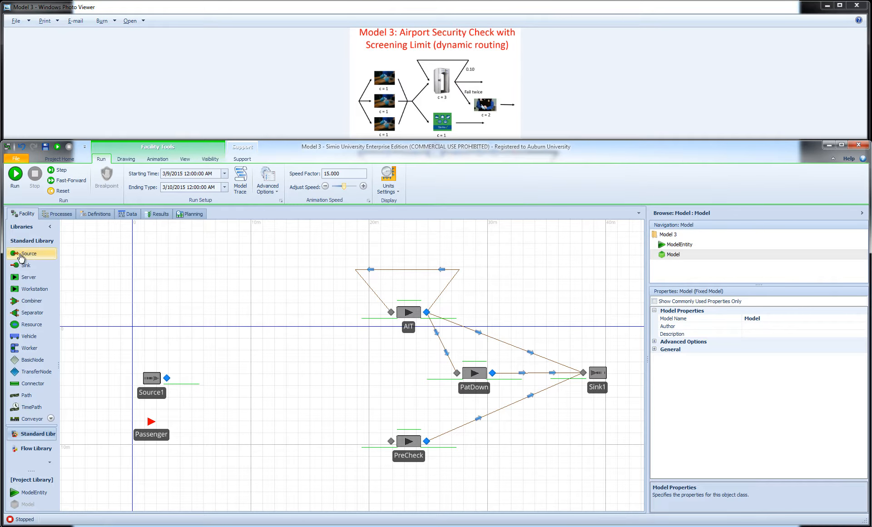
pyautogui.moveTo(27, 277); pyautogui.dragTo(271, 371)
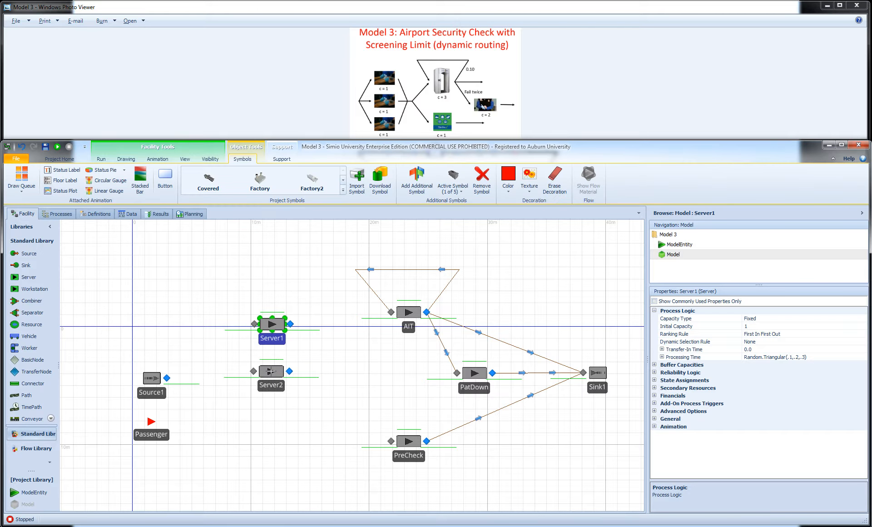
pyautogui.click(271, 372)
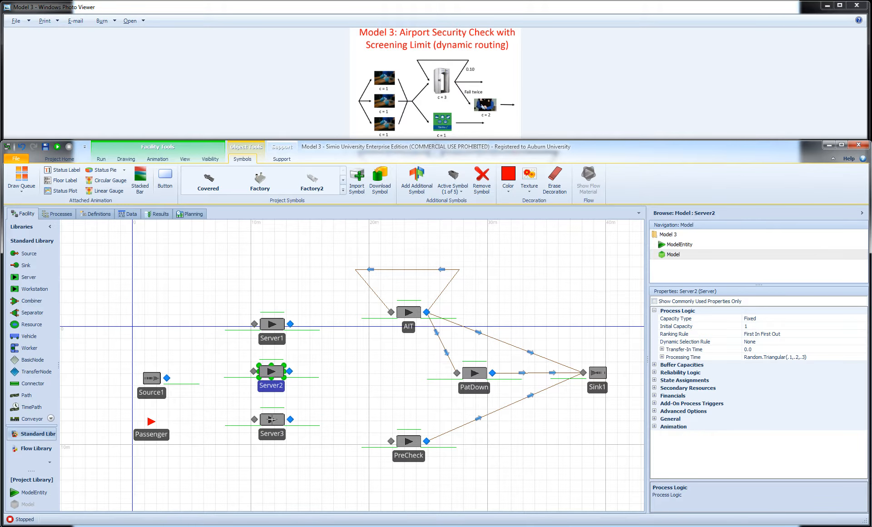
pyautogui.click(272, 419)
pyautogui.press('Escape')
# Rename the uppermost new server as DocCheck1
pyautogui.click(285, 343)
pyautogui.click(276, 340)
pyautogui.write('DocCheck1')
pyautogui.press('Return')
# Rename the middle new server as DockChek2
pyautogui.click(271, 386)
pyautogui.click(271, 386)
pyautogui.write('Doc')
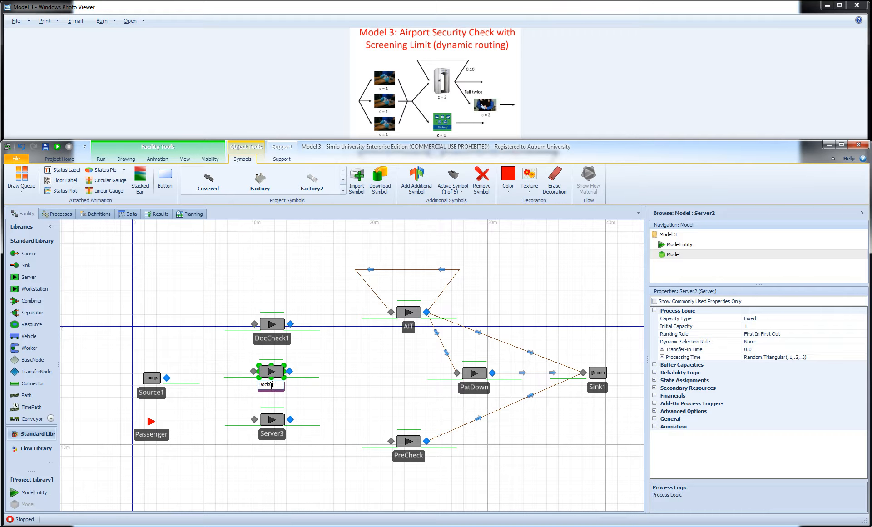
pyautogui.write('kChek2')
pyautogui.press('Return')
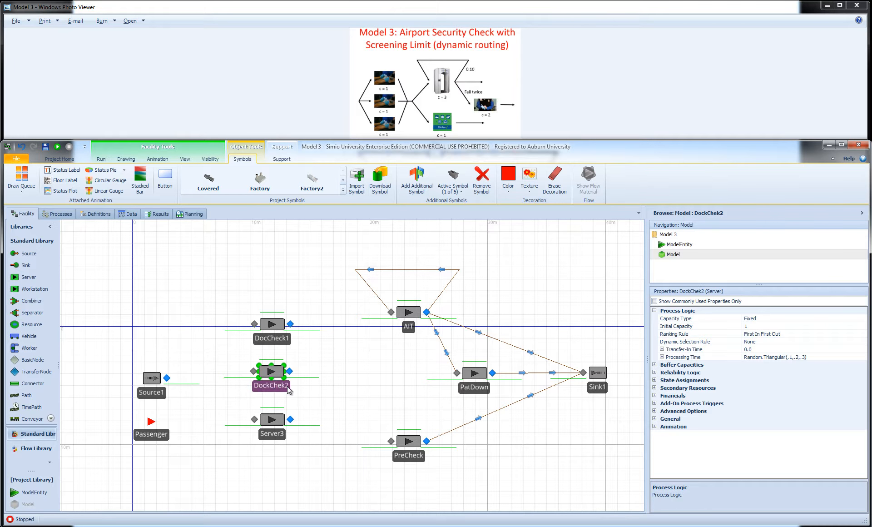
# Rename the lowest new server as DocCheck3
pyautogui.click(273, 434)
pyautogui.click(272, 434)
pyautogui.write('Dpo')
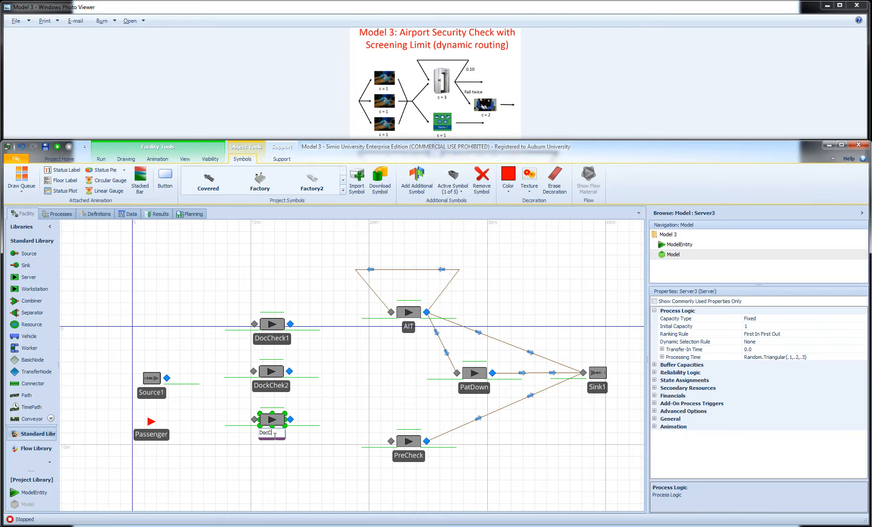
pyautogui.write('Check3')
pyautogui.press('Return')
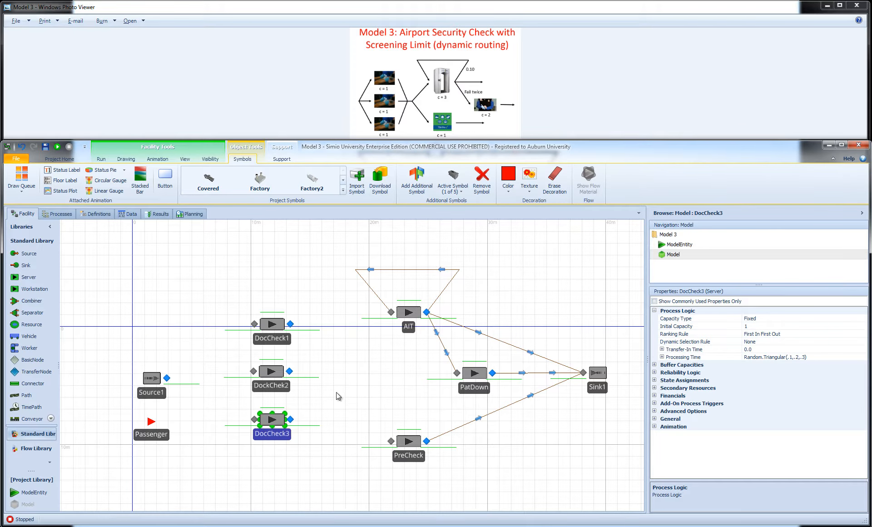
pyautogui.click(285, 398)
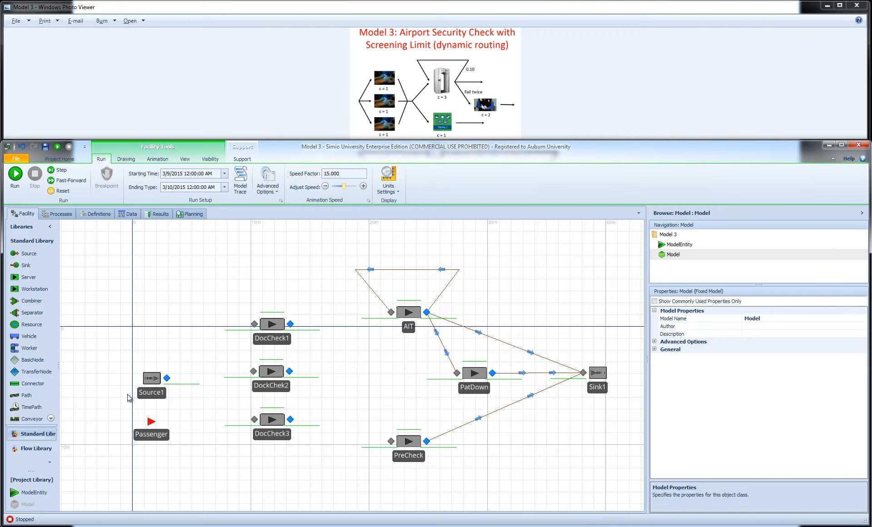
# Connect the Source1 output to the inputs of DocCheck1, DockChek2 and DocCheck3 with separate paths
pyautogui.click(26, 395)
pyautogui.click(166, 377)
pyautogui.click(254, 324)
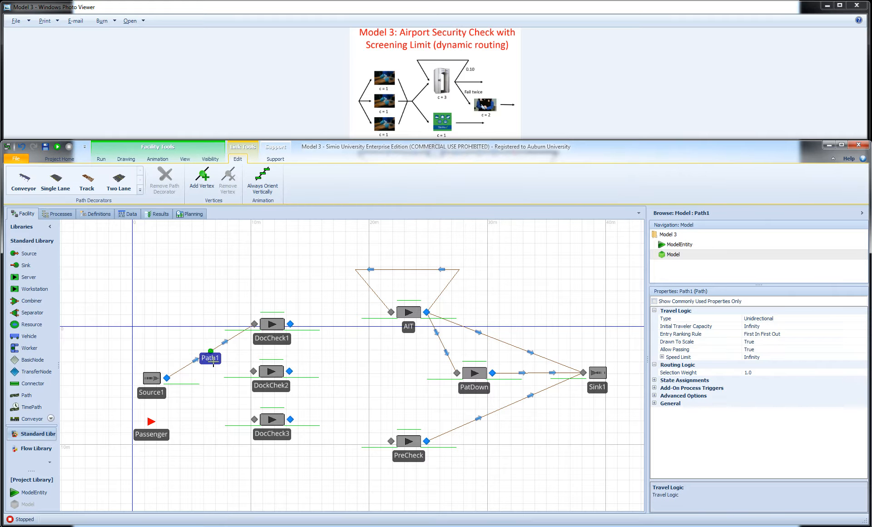
pyautogui.click(167, 378)
pyautogui.click(254, 371)
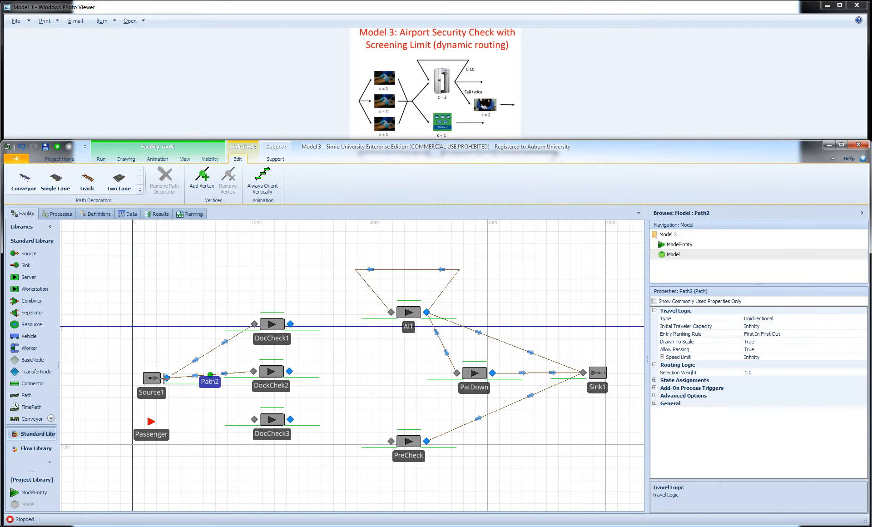
pyautogui.click(167, 378)
pyautogui.click(254, 419)
pyautogui.click(220, 448)
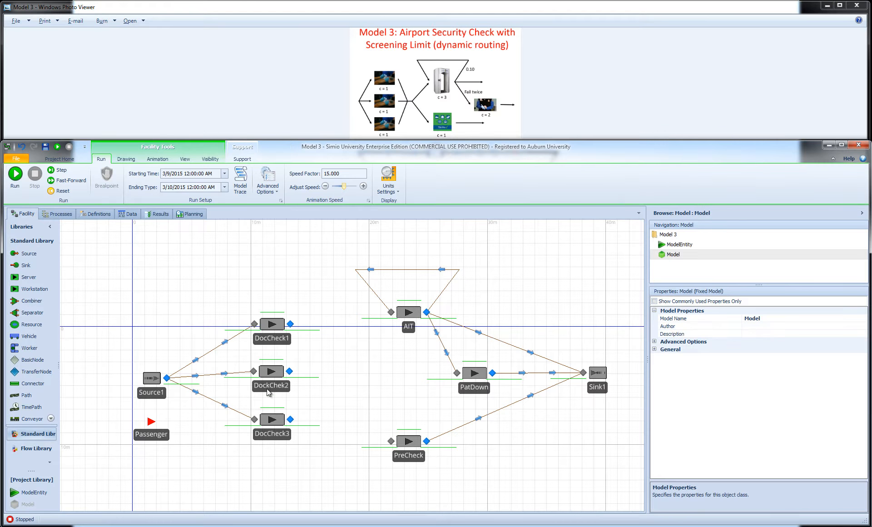
# Shift DockChek2 and DocCheck3 slightly downward and place a transfer node to the right of DockChek2, level with it
pyautogui.moveTo(268, 377); pyautogui.dragTo(273, 417)
pyautogui.click(266, 497)
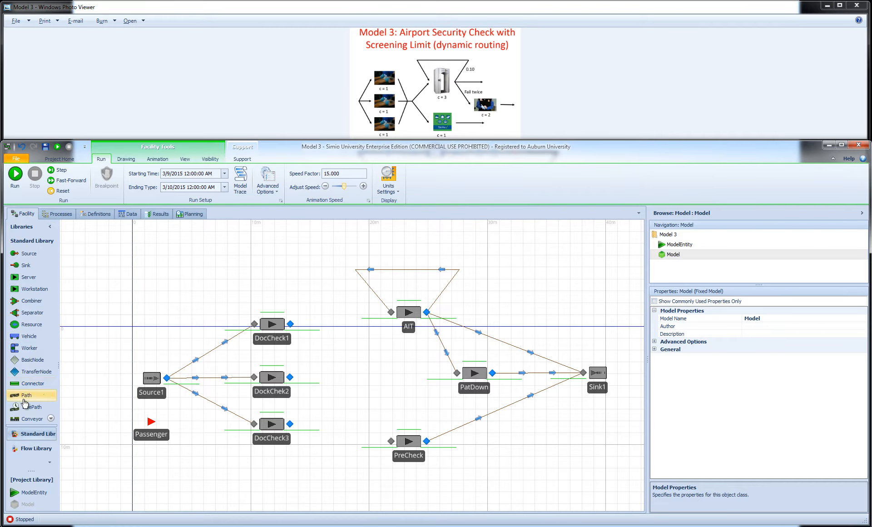
pyautogui.moveTo(20, 376); pyautogui.dragTo(337, 378)
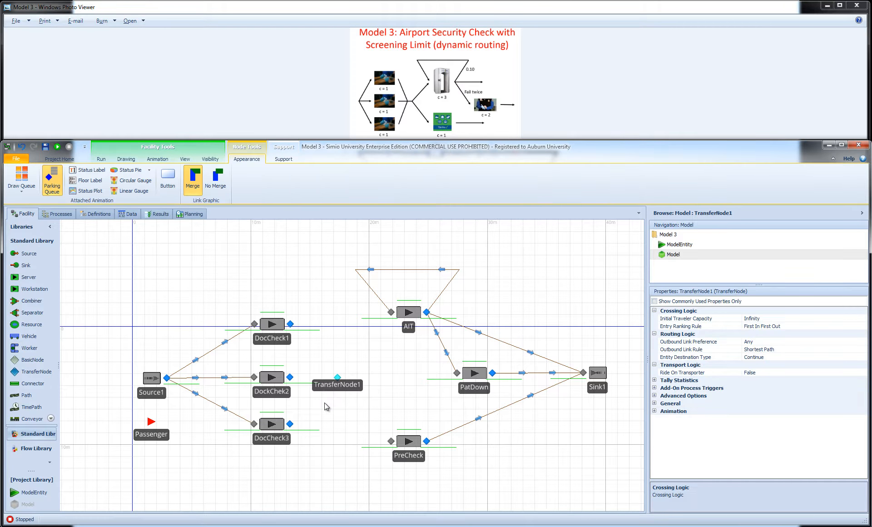
pyautogui.click(324, 403)
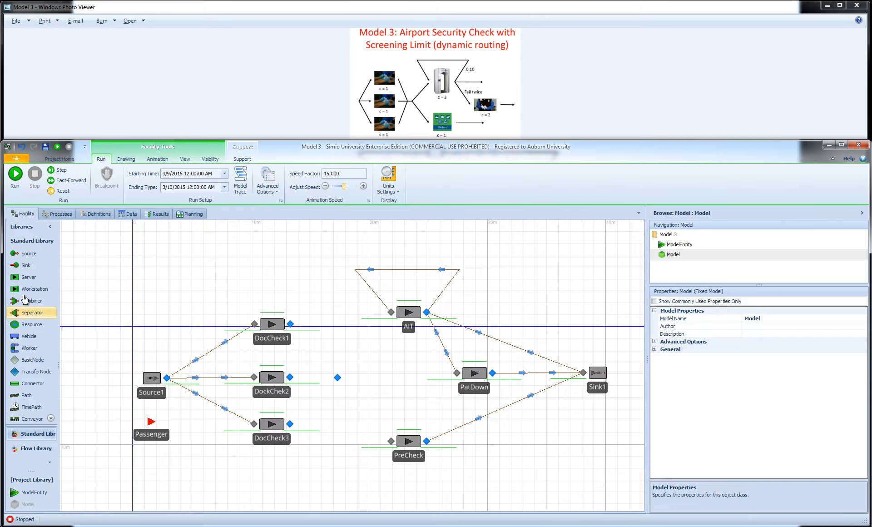
# Connect the outputs of DocCheck1, DockChek2 and DocCheck3 to the transfer node with paths
pyautogui.click(25, 396)
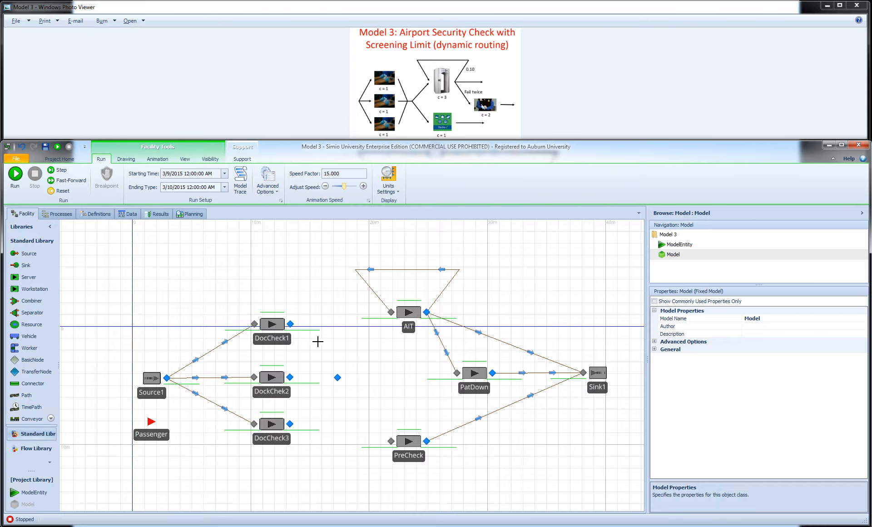
pyautogui.click(290, 324)
pyautogui.click(337, 377)
pyautogui.click(290, 378)
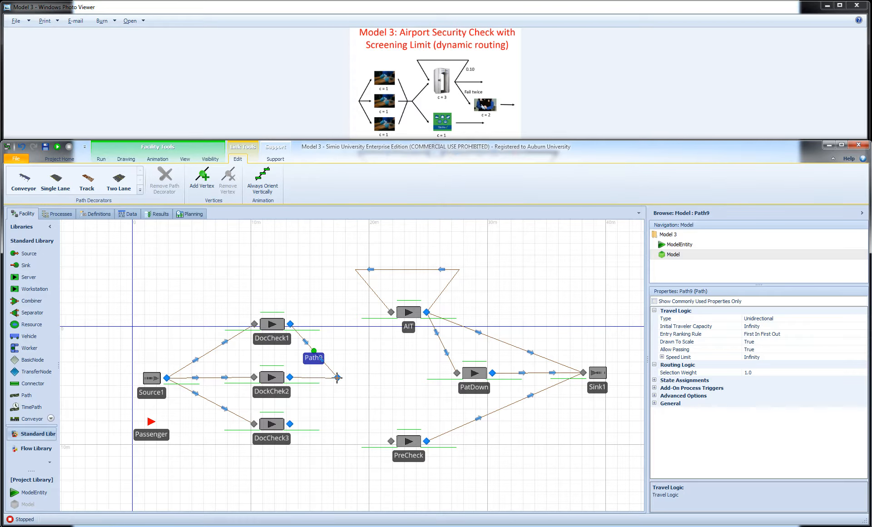
pyautogui.click(337, 377)
pyautogui.click(290, 424)
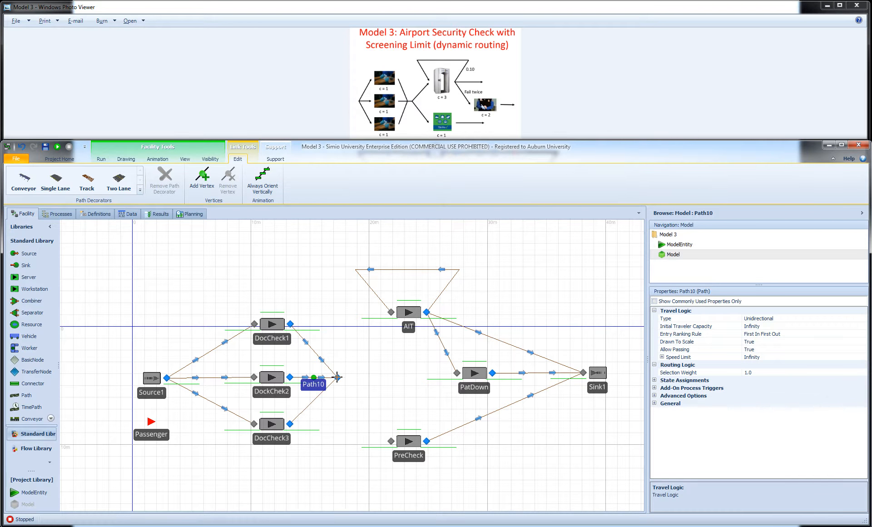
pyautogui.click(337, 377)
# Draw paths from the transfer node to the inputs of the AIT and PreCheck servers
pyautogui.click(337, 377)
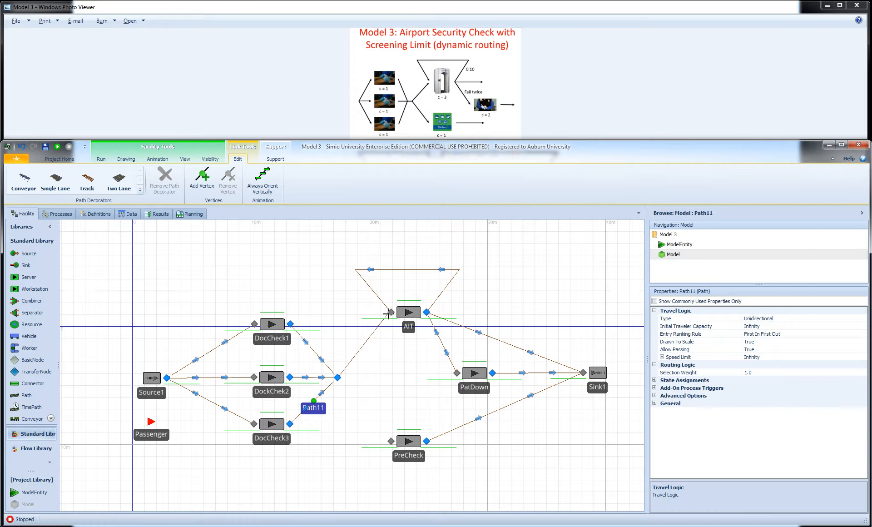
pyautogui.click(391, 312)
pyautogui.click(337, 377)
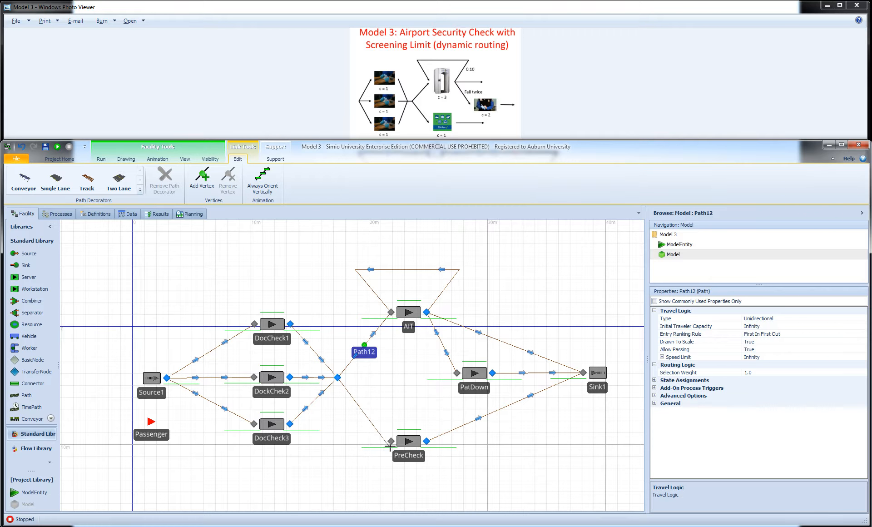
pyautogui.click(390, 440)
pyautogui.click(354, 434)
# Set the selection weight to 0.9 on the transfer node's path to AIT and 0.1 on its path to PreCheck
pyautogui.click(366, 346)
pyautogui.click(762, 372)
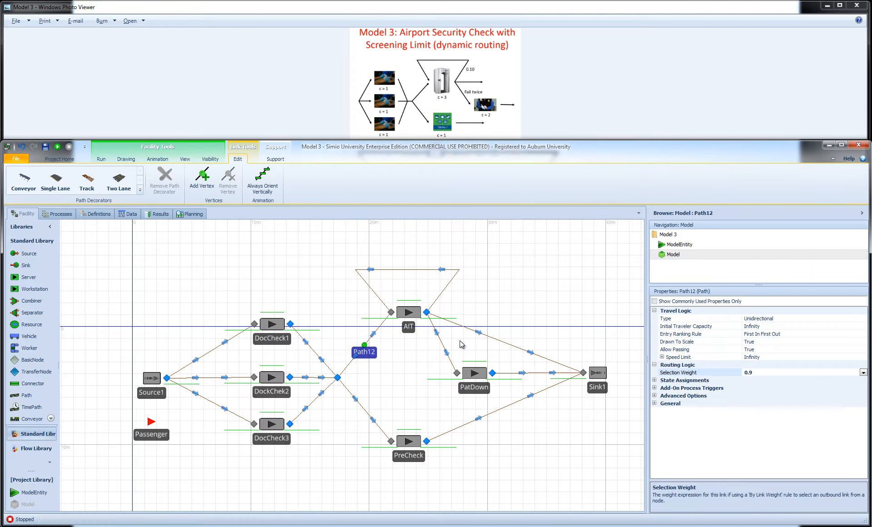
pyautogui.click(368, 415)
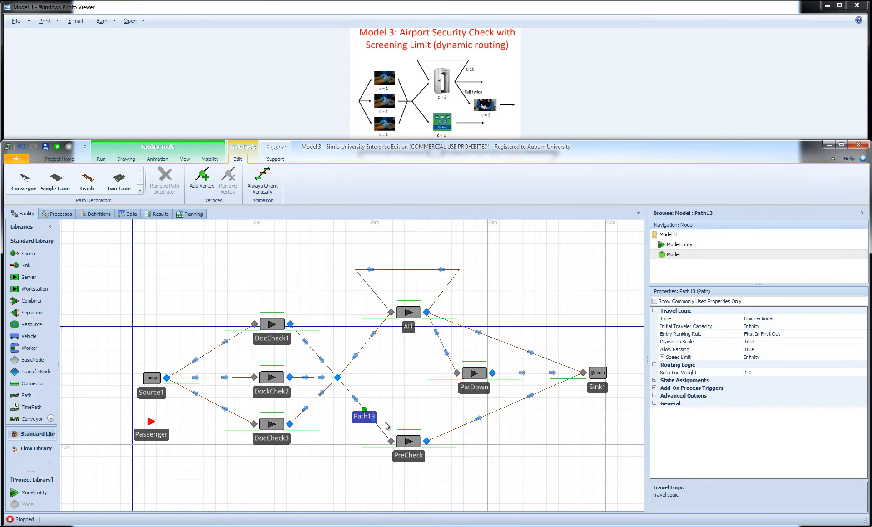
pyautogui.click(759, 373)
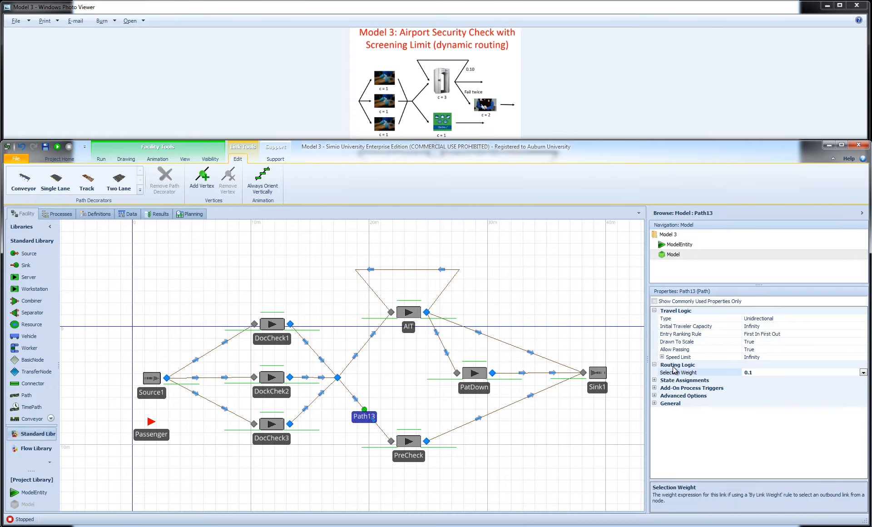
pyautogui.click(362, 349)
pyautogui.click(364, 410)
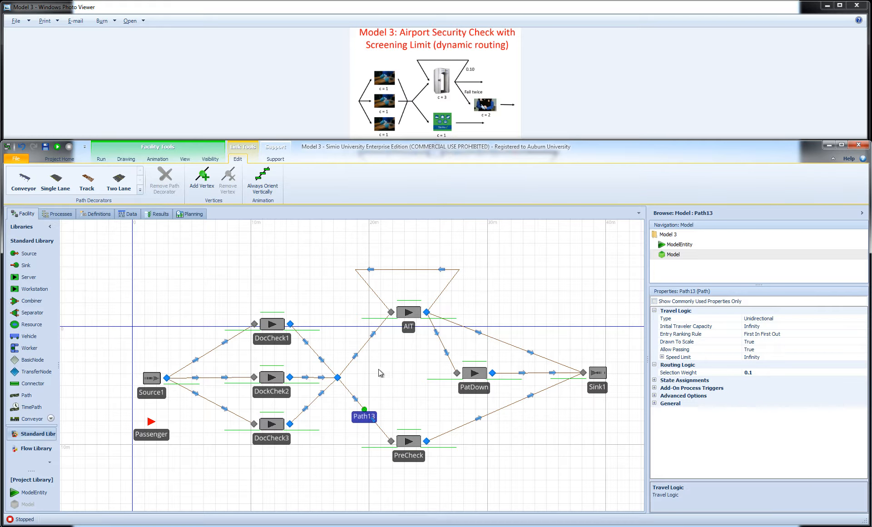
pyautogui.click(363, 345)
pyautogui.click(387, 368)
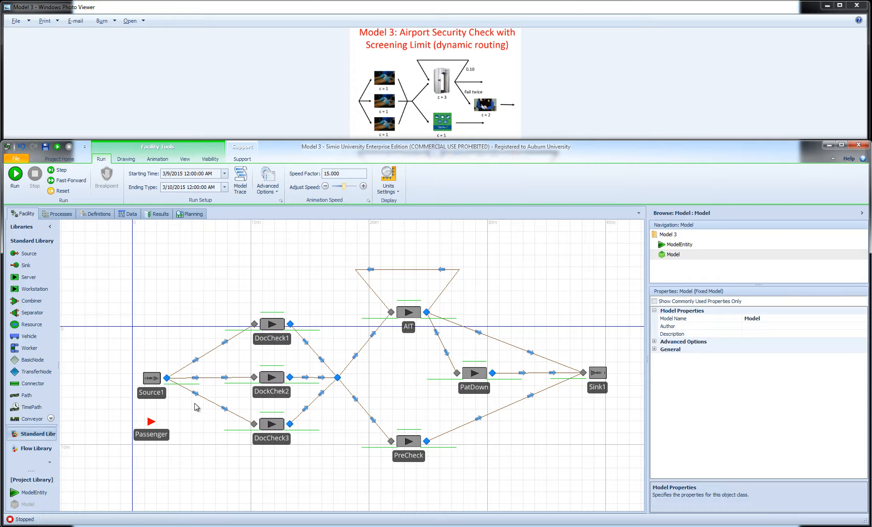
# Run the simulation to examine how passengers queue at the three document-check servers, and stop the run
pyautogui.click(15, 175)
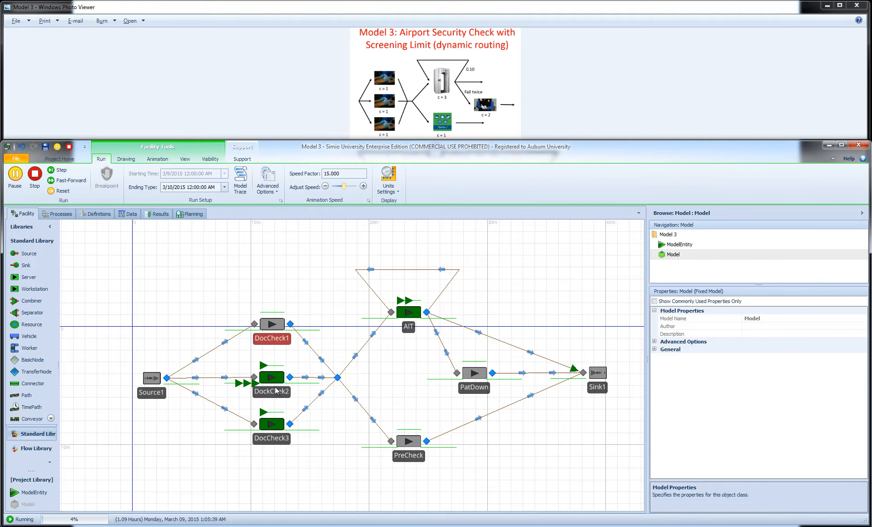
pyautogui.click(34, 176)
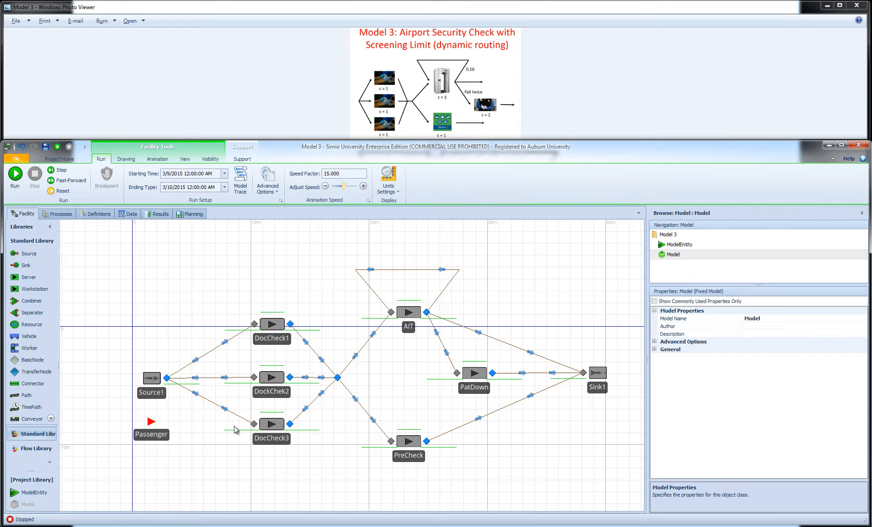
pyautogui.click(272, 425)
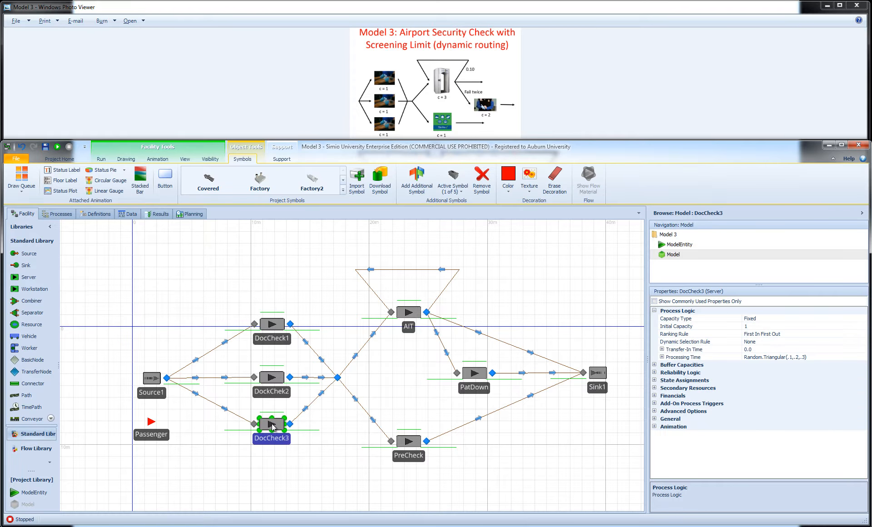
pyautogui.click(269, 478)
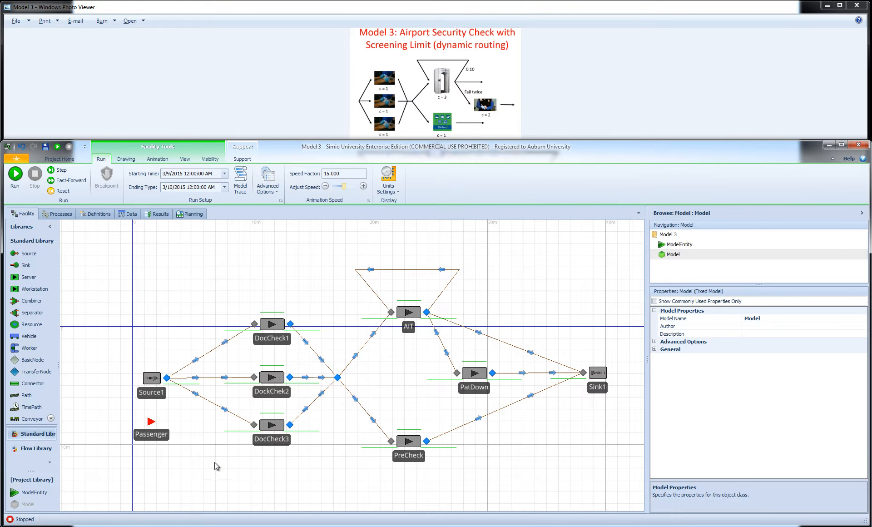
# Create a new node list in the model's list definitions
pyautogui.click(674, 255)
pyautogui.click(97, 213)
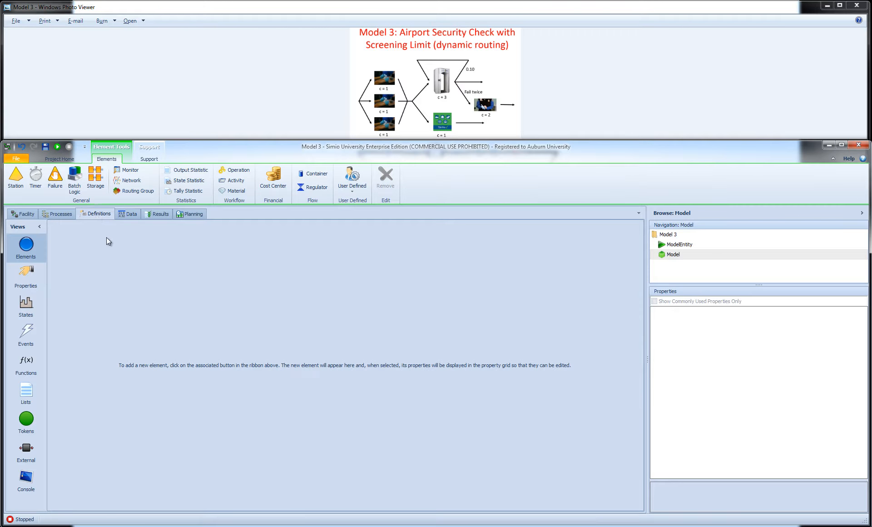
pyautogui.click(26, 393)
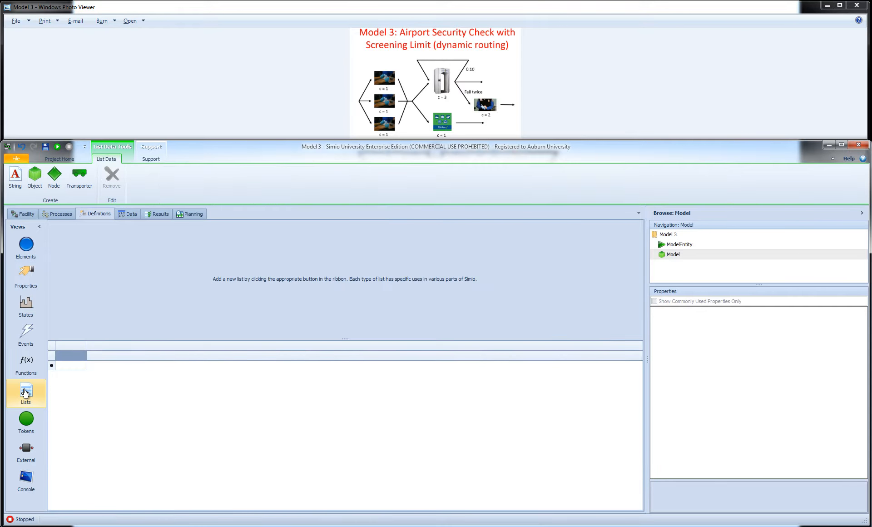
pyautogui.click(55, 174)
# Add the input nodes of DocCheck1, DockChek2 and DocCheck3 to NodeList1 in that order
pyautogui.click(80, 356)
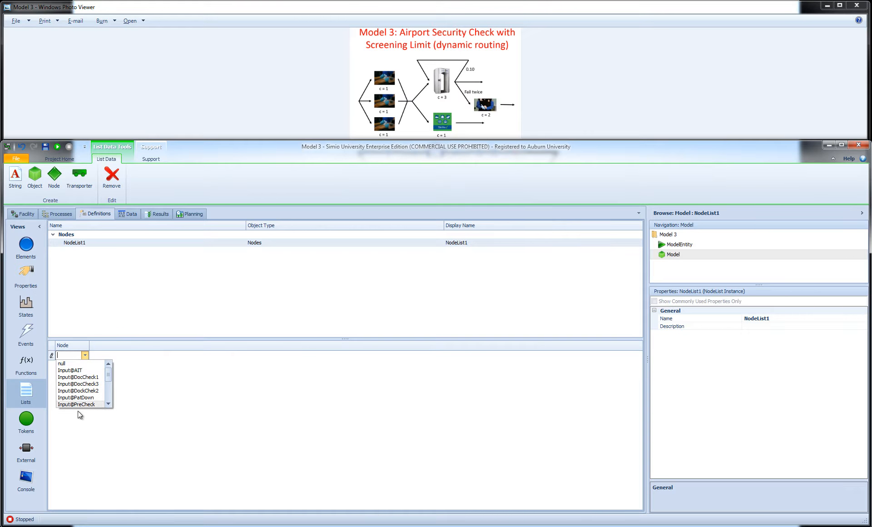
pyautogui.click(78, 377)
pyautogui.click(91, 365)
pyautogui.click(91, 365)
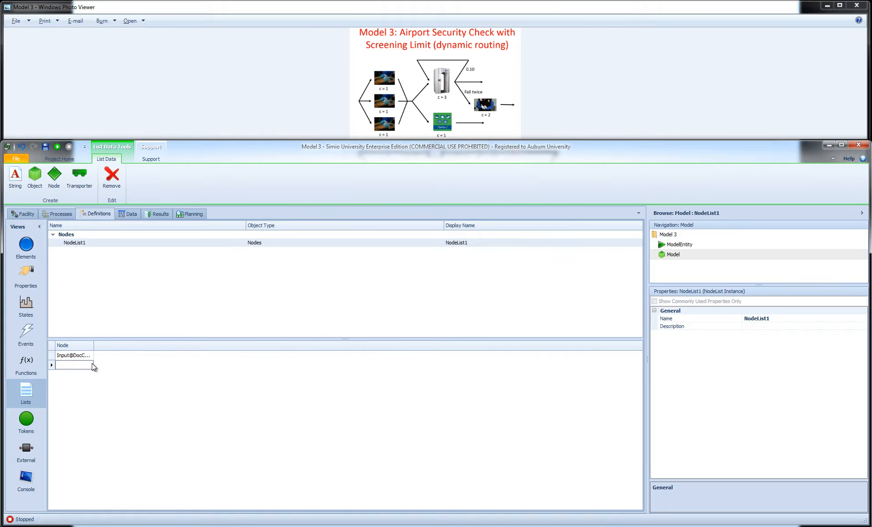
pyautogui.click(91, 364)
pyautogui.click(91, 400)
pyautogui.click(99, 374)
pyautogui.click(99, 375)
pyautogui.click(98, 375)
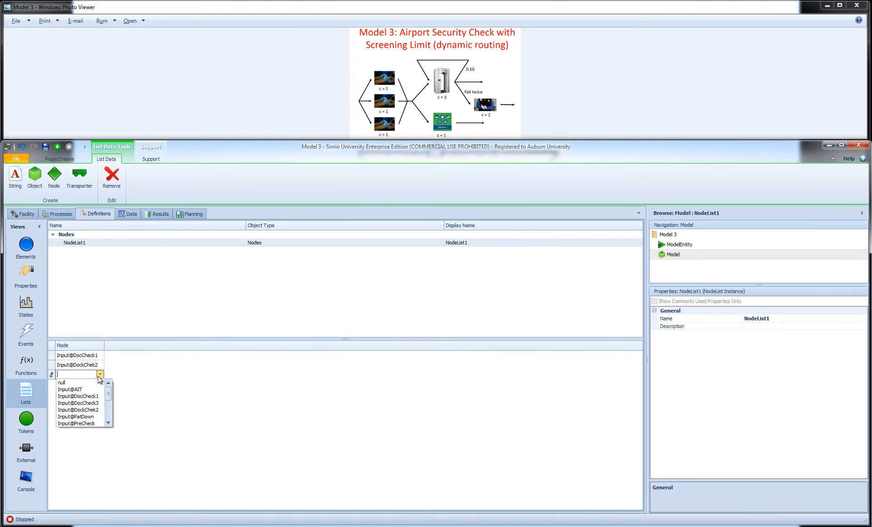
pyautogui.click(97, 410)
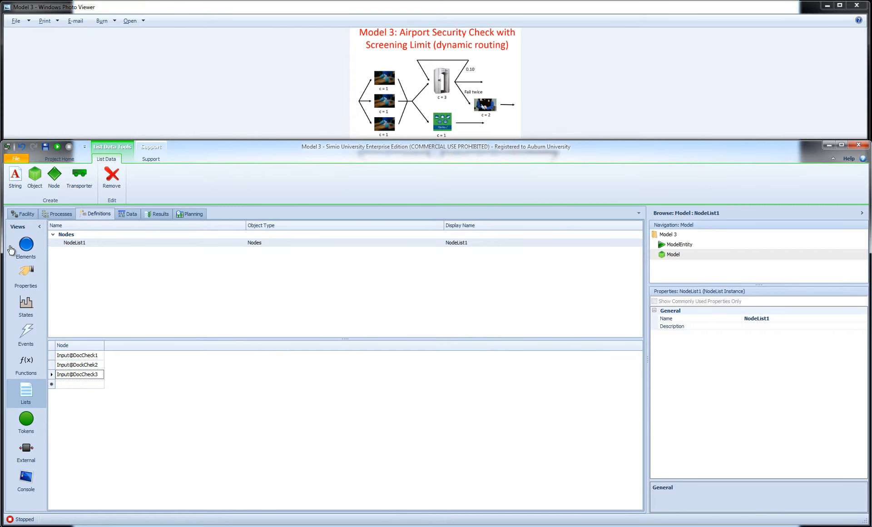
# Rename the middle document-check server to DockCheck2 and check its entry in the node list
pyautogui.click(25, 214)
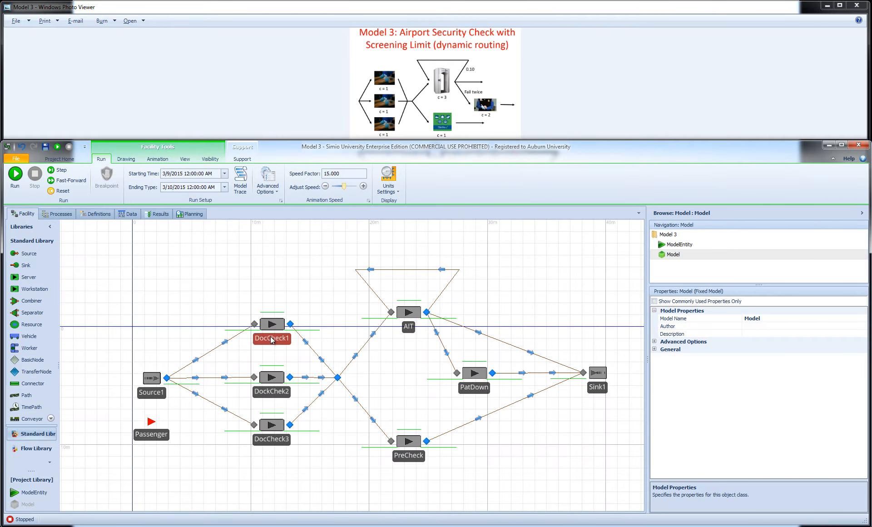
pyautogui.click(282, 395)
pyautogui.click(283, 394)
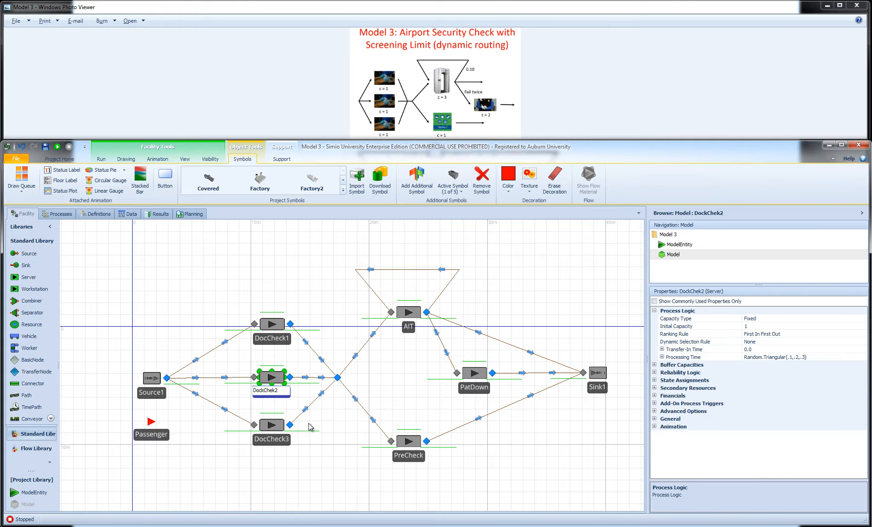
pyautogui.write('c')
pyautogui.click(335, 476)
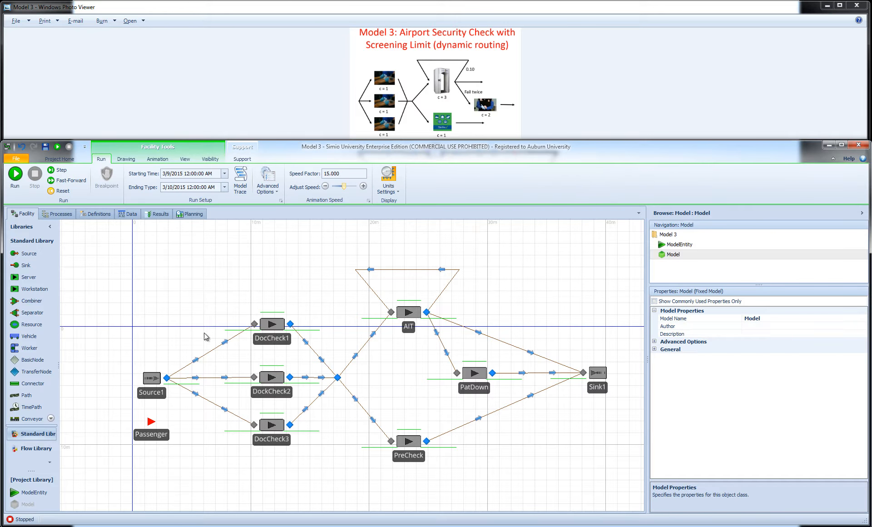
pyautogui.click(97, 214)
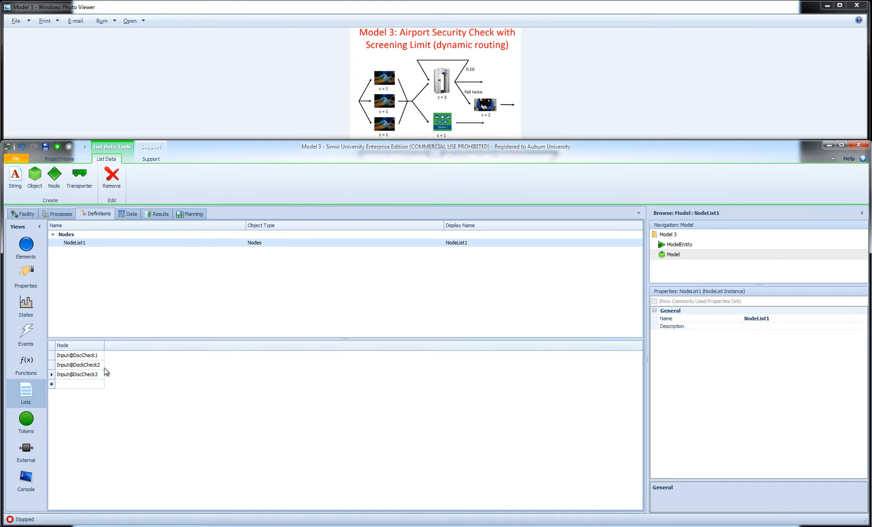
pyautogui.click(82, 367)
pyautogui.click(86, 367)
# Rename the middle document-check server to DocCheck2 and check its entry in the node list
pyautogui.click(28, 214)
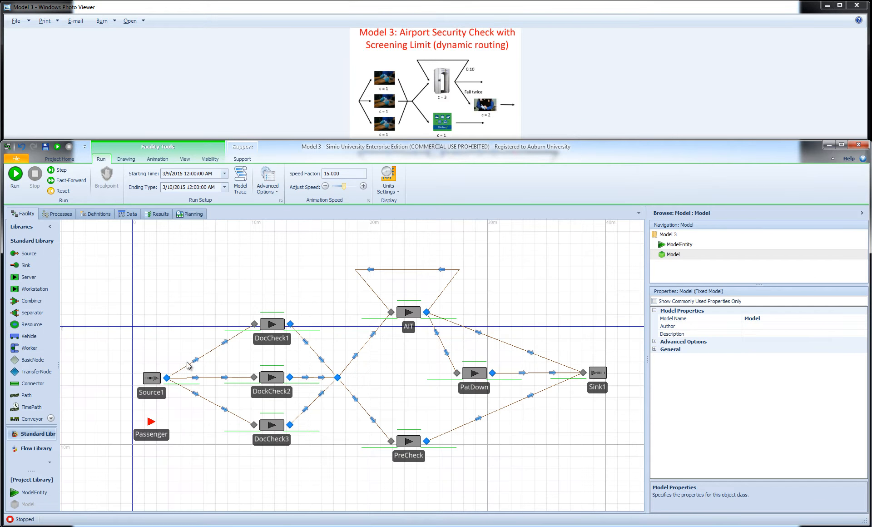
pyautogui.click(273, 394)
pyautogui.click(269, 391)
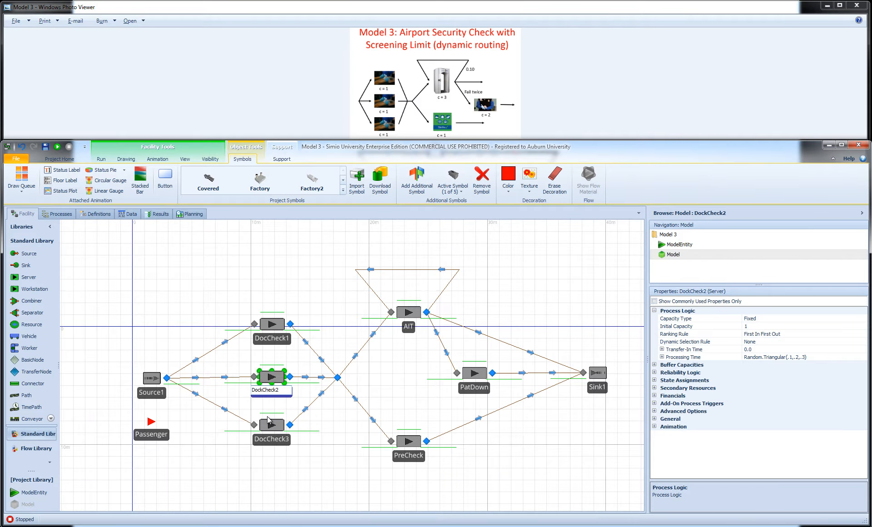
pyautogui.press('Delete')
pyautogui.press('Return')
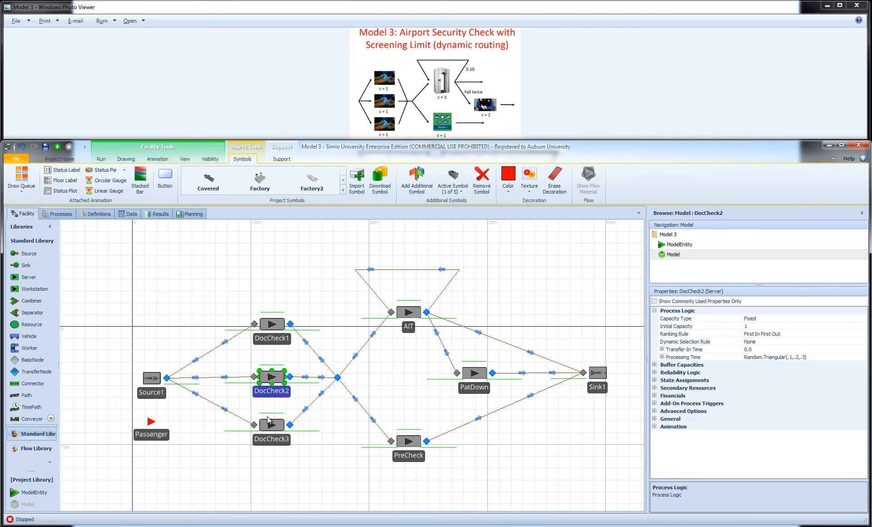
pyautogui.click(93, 214)
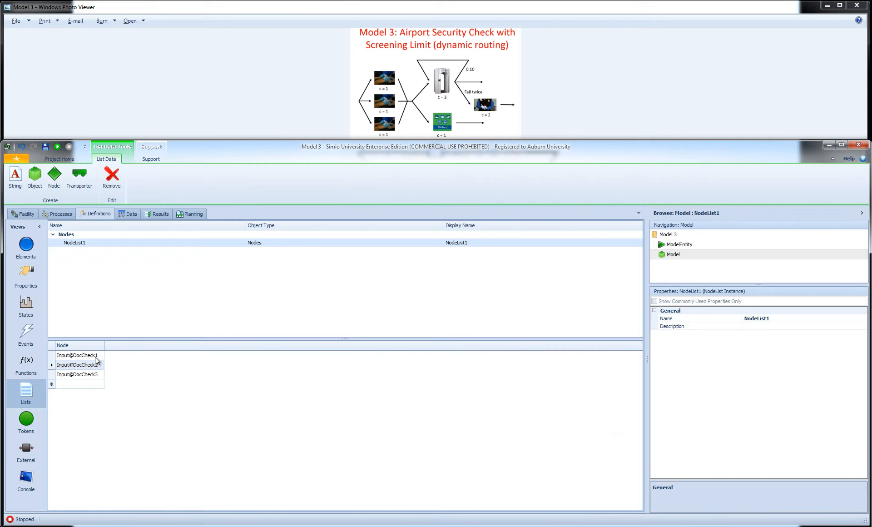
# Create a second node list, NodeList2, directly from the input nodes of DocCheck1, DocCheck2 and DocCheck3
pyautogui.click(25, 214)
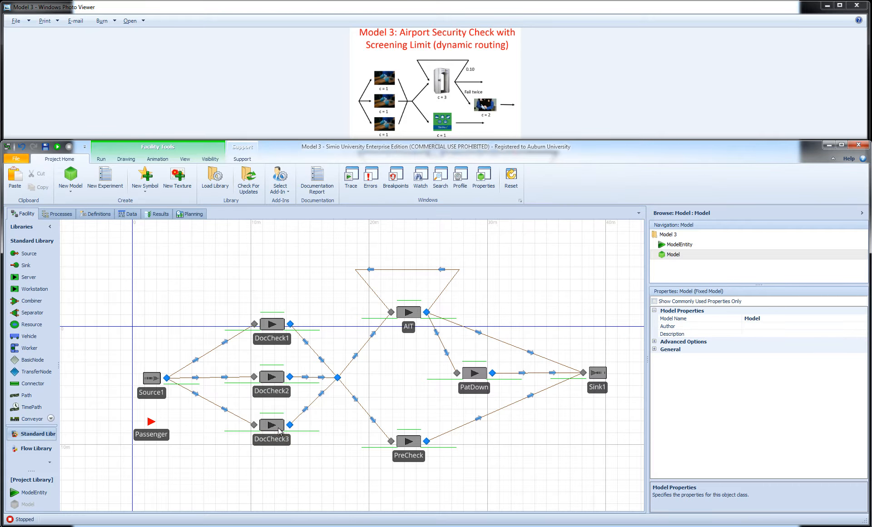
pyautogui.click(255, 324)
pyautogui.keyDown('ctrl'); pyautogui.click(254, 377); pyautogui.keyUp('ctrl')
pyautogui.keyDown('ctrl'); pyautogui.click(254, 427); pyautogui.keyUp('ctrl')
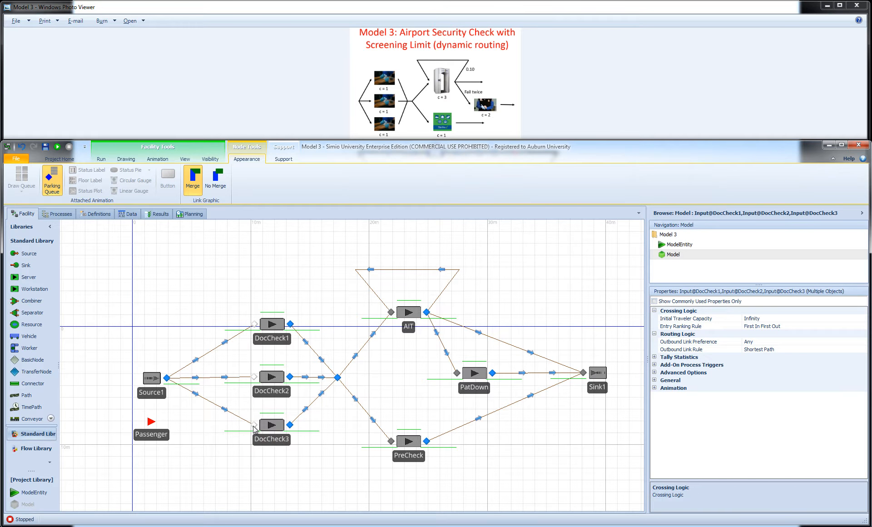
pyautogui.rightClick(253, 429)
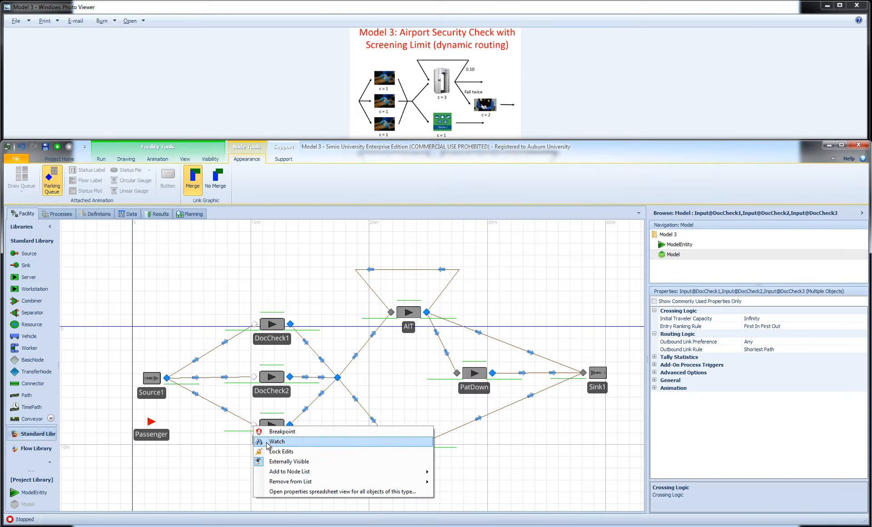
pyautogui.moveTo(336, 483)
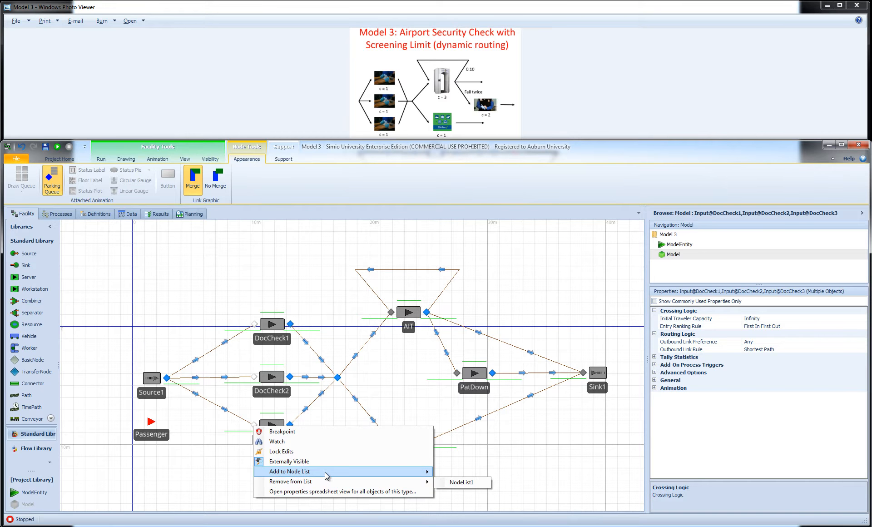
pyautogui.moveTo(315, 473)
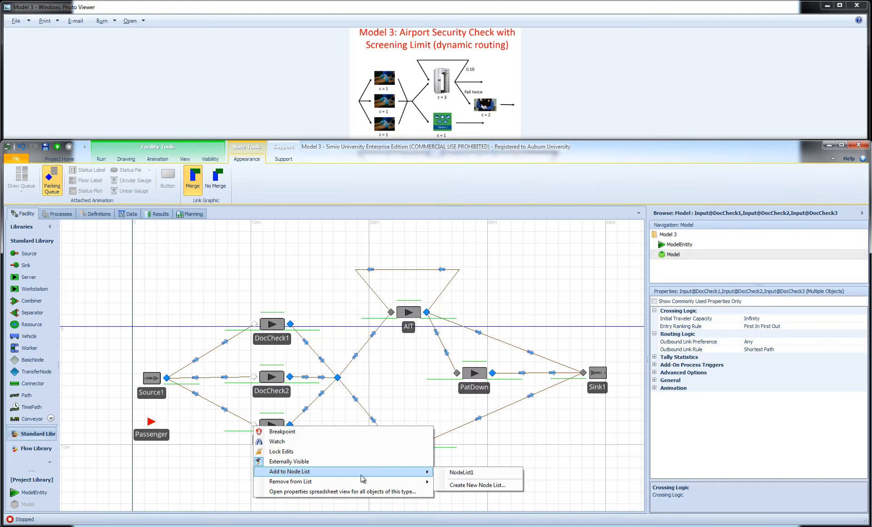
pyautogui.click(469, 485)
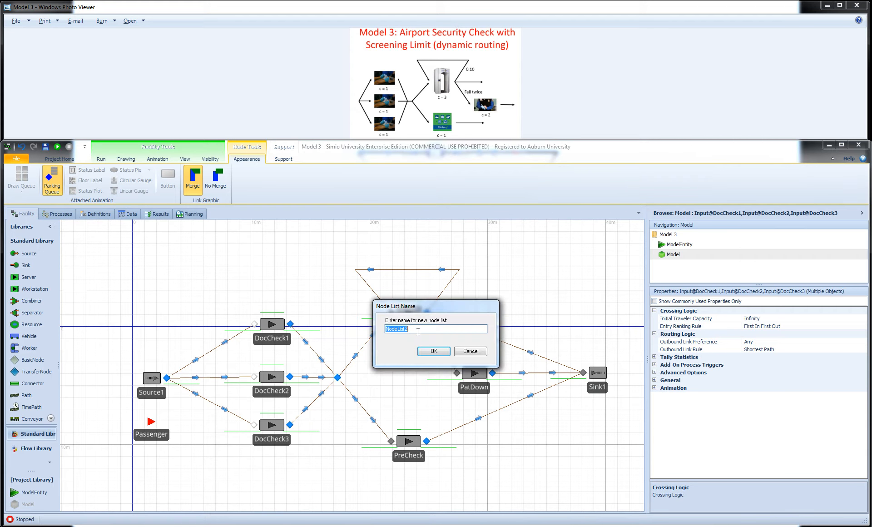
pyautogui.click(429, 350)
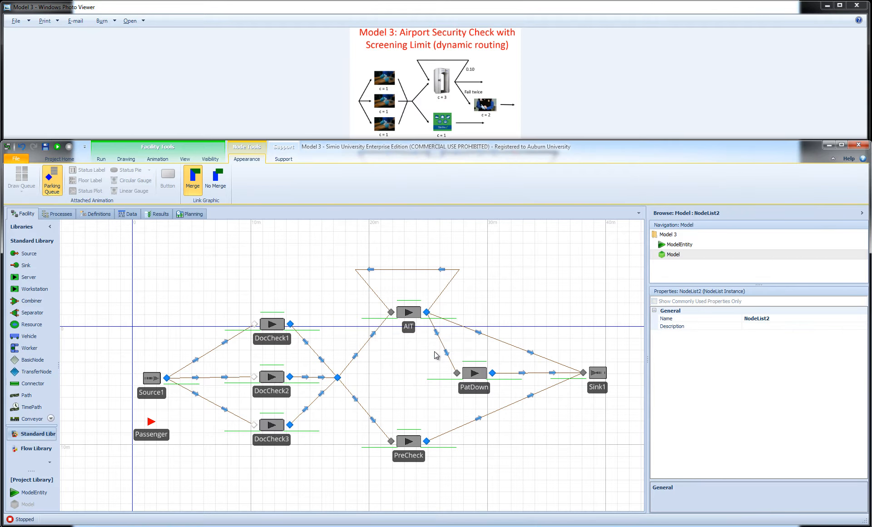
# Compare the contents of NodeList1 and NodeList2, and remove the duplicate NodeList2
pyautogui.click(99, 213)
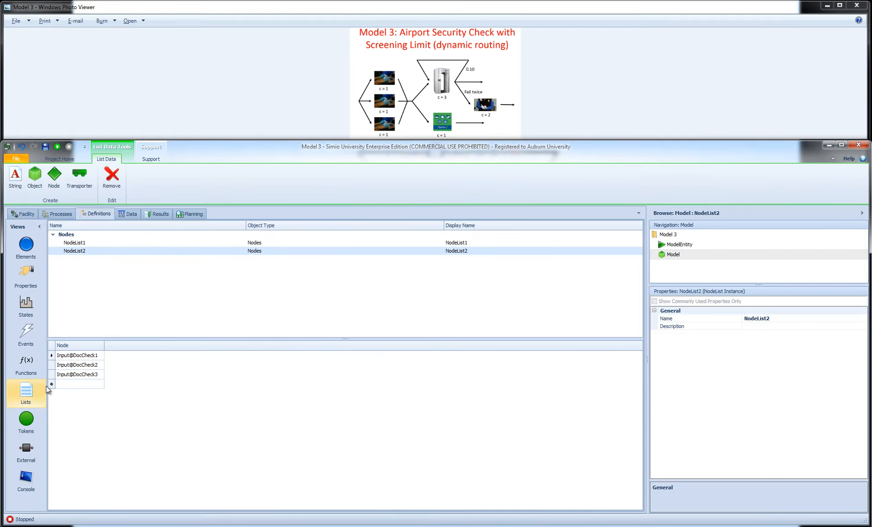
pyautogui.click(78, 243)
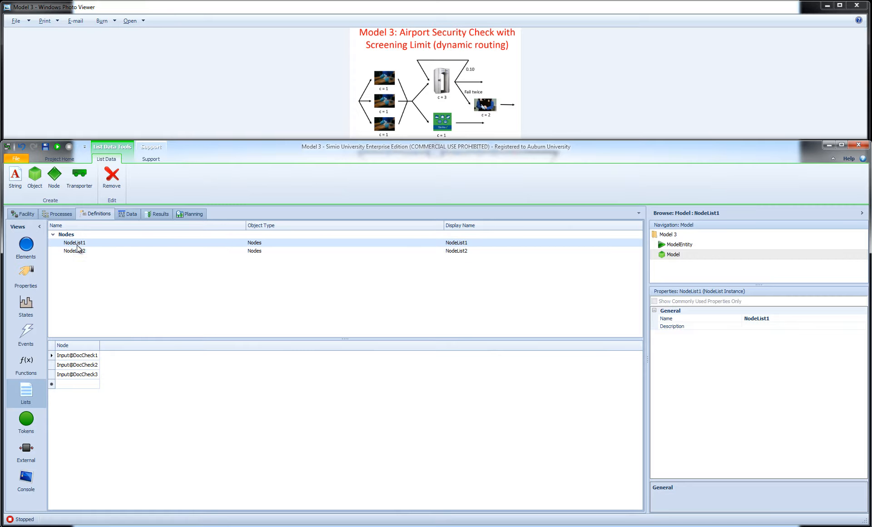
pyautogui.click(77, 249)
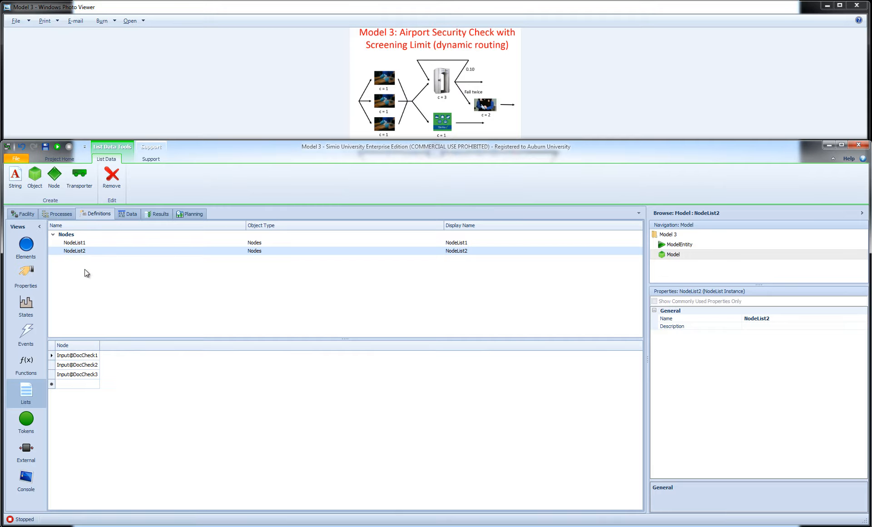
pyautogui.click(78, 244)
pyautogui.click(80, 250)
pyautogui.click(81, 244)
pyautogui.click(81, 249)
pyautogui.click(80, 244)
pyautogui.click(82, 249)
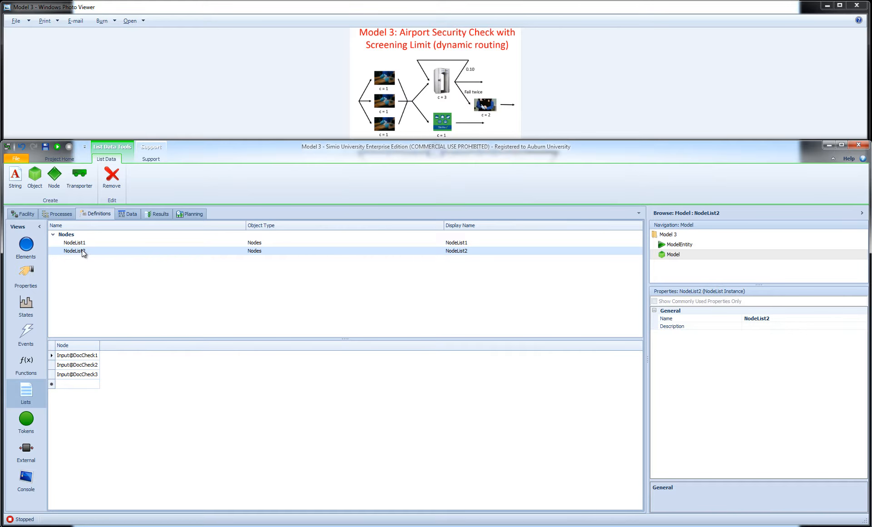
pyautogui.click(112, 177)
# Set the entity destination type of Source1's output node to Select From List, with NodeList1 as its node list
pyautogui.click(21, 215)
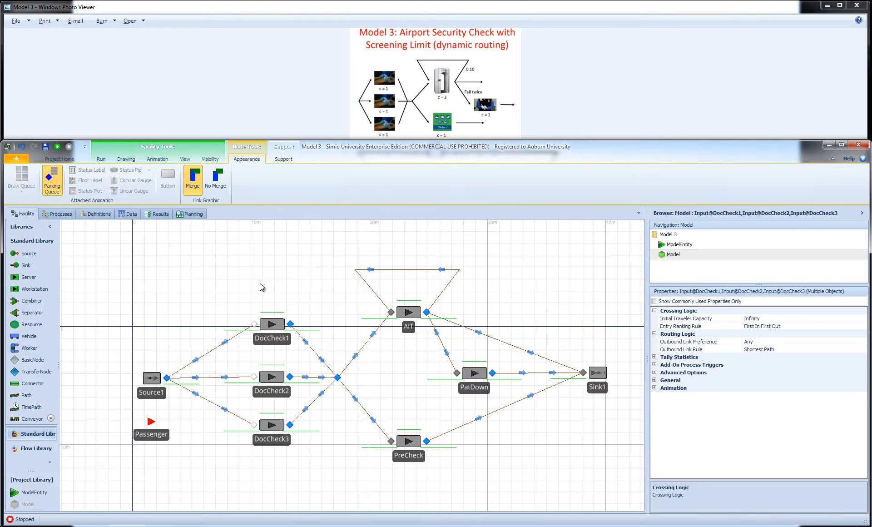
pyautogui.click(167, 378)
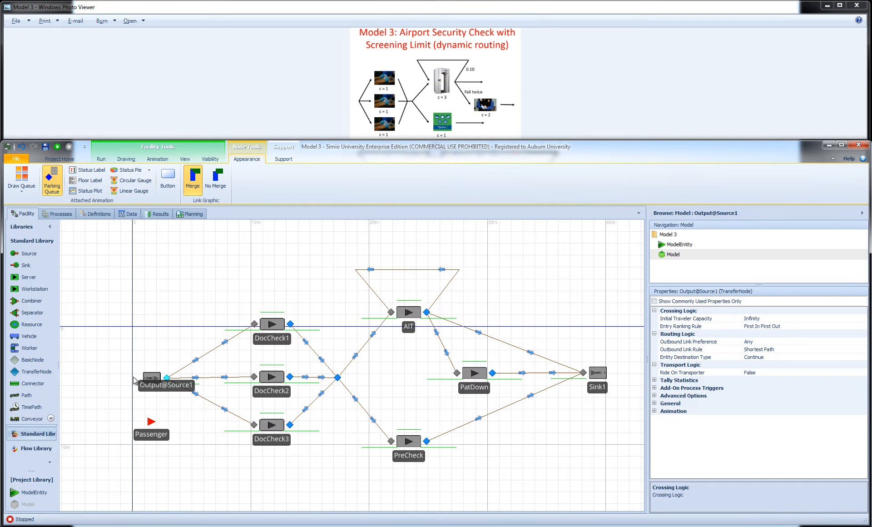
pyautogui.click(793, 357)
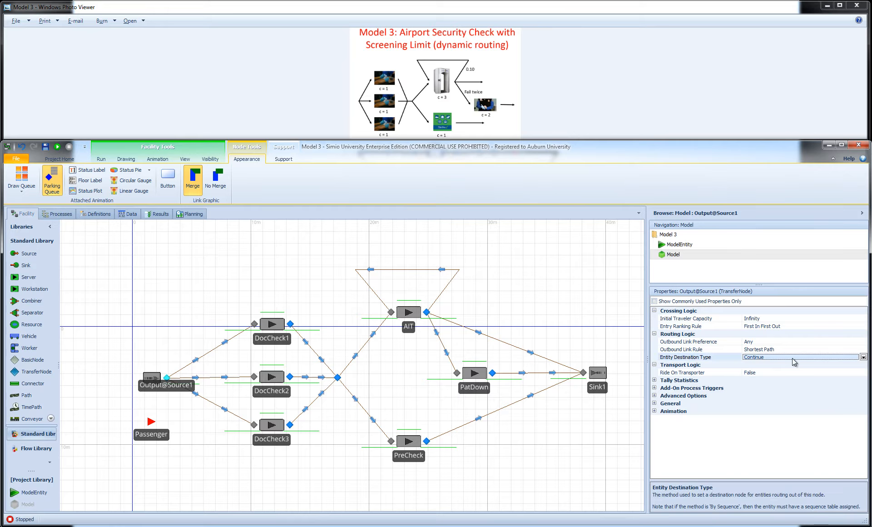
pyautogui.click(863, 358)
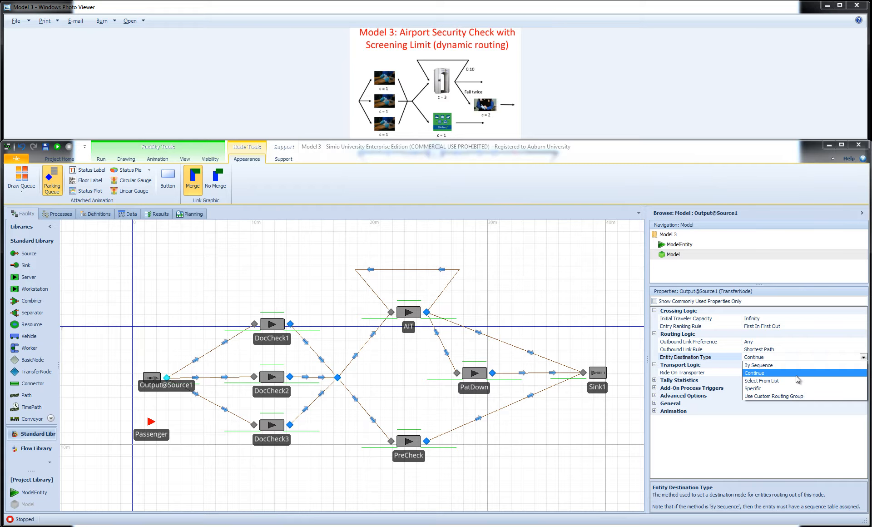
pyautogui.click(767, 381)
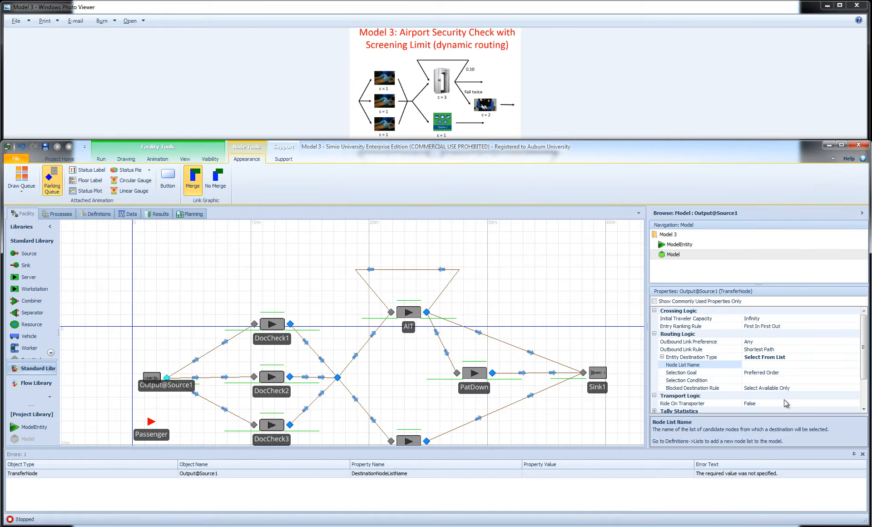
pyautogui.click(831, 365)
pyautogui.click(857, 365)
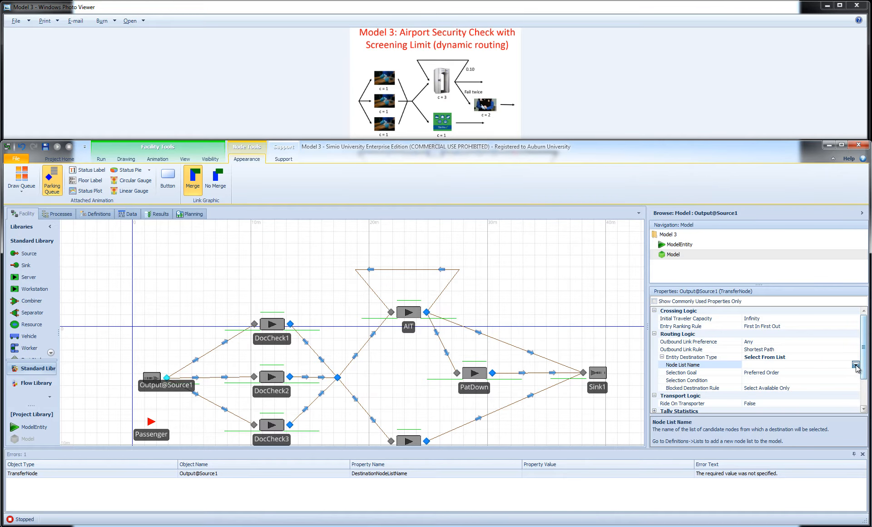
pyautogui.click(763, 382)
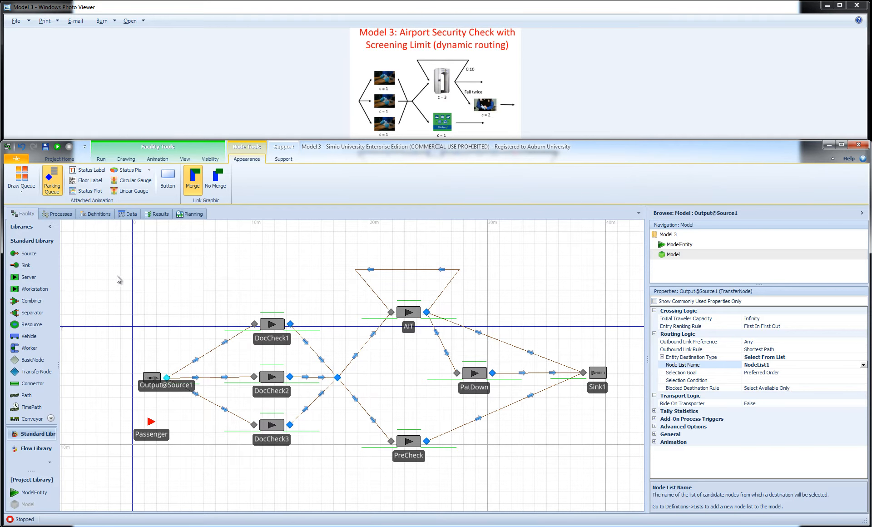
# Run the model to watch passengers leave Source1, lengthen DocCheck1's input buffer queue line, and stop the run
pyautogui.click(107, 213)
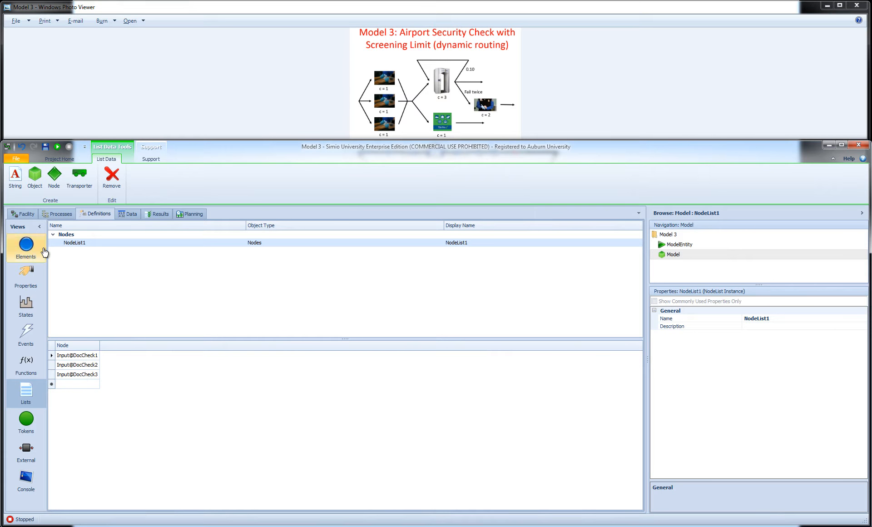
pyautogui.click(26, 214)
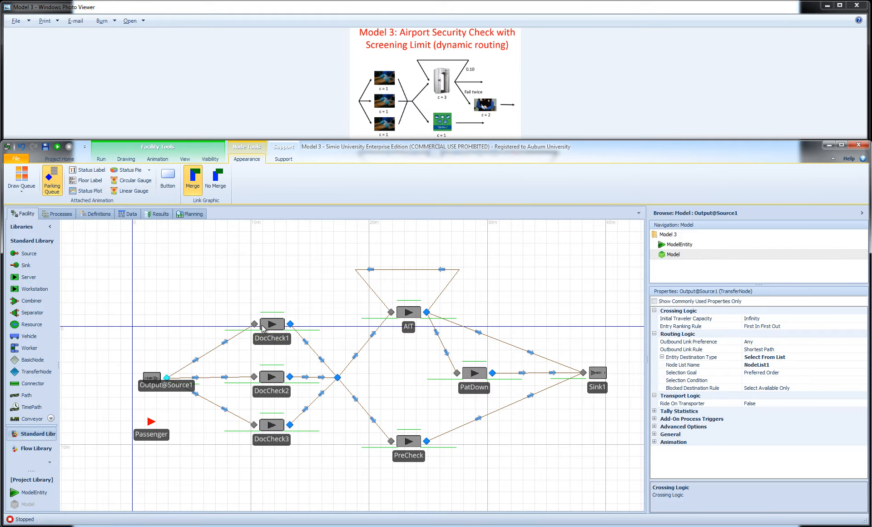
pyautogui.click(101, 159)
pyautogui.click(15, 176)
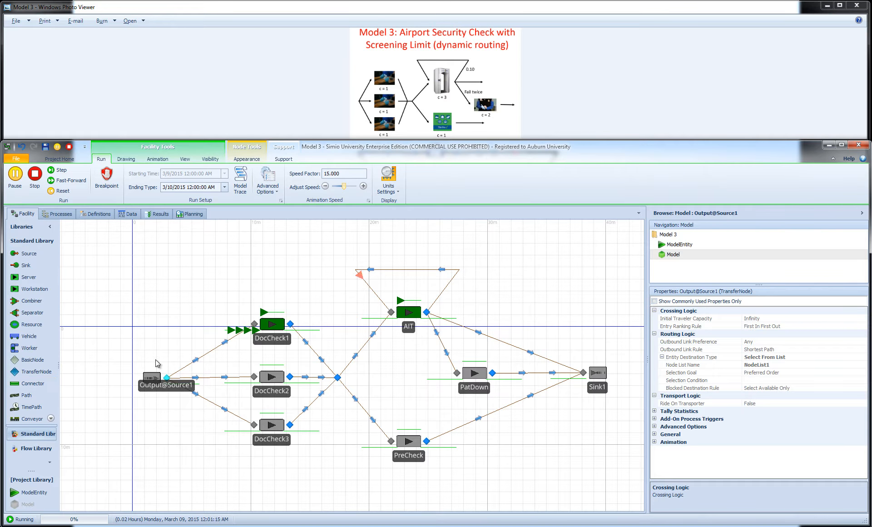
pyautogui.click(227, 334)
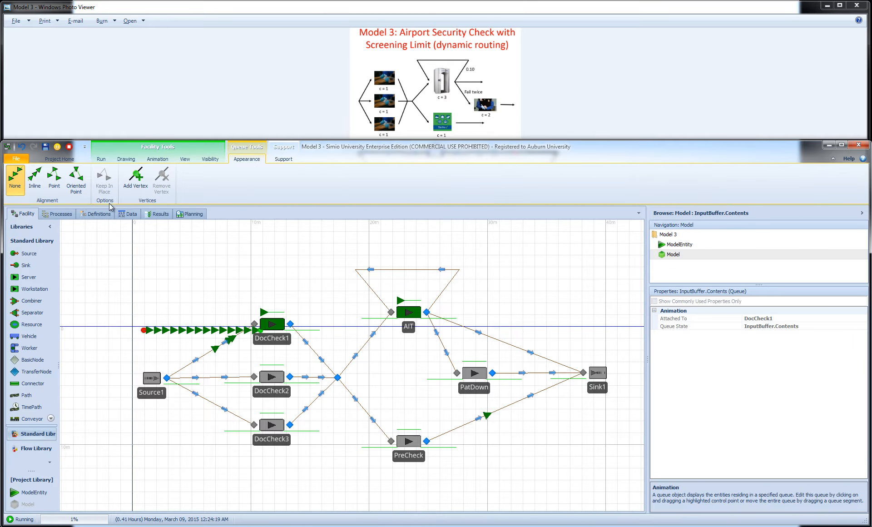
pyautogui.click(70, 147)
# Examine DocCheck1's buffer capacities and the routing logic of Source1's output node
pyautogui.click(261, 327)
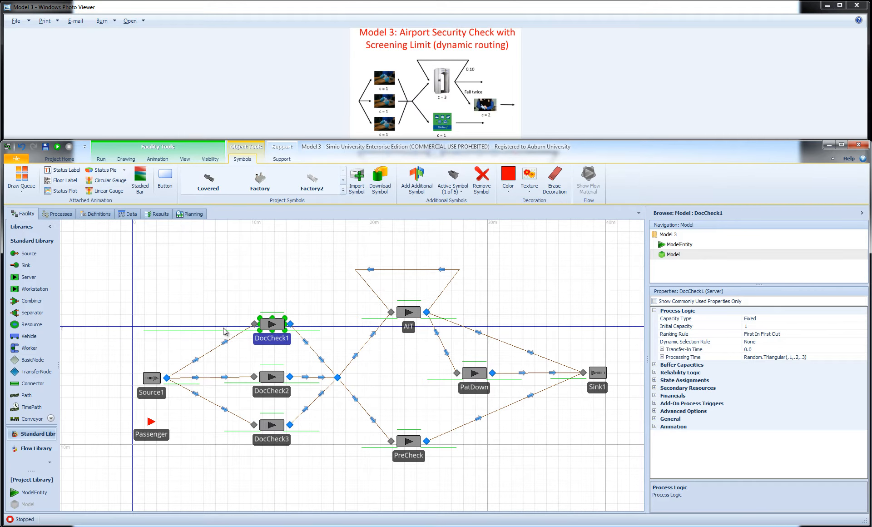
pyautogui.click(654, 365)
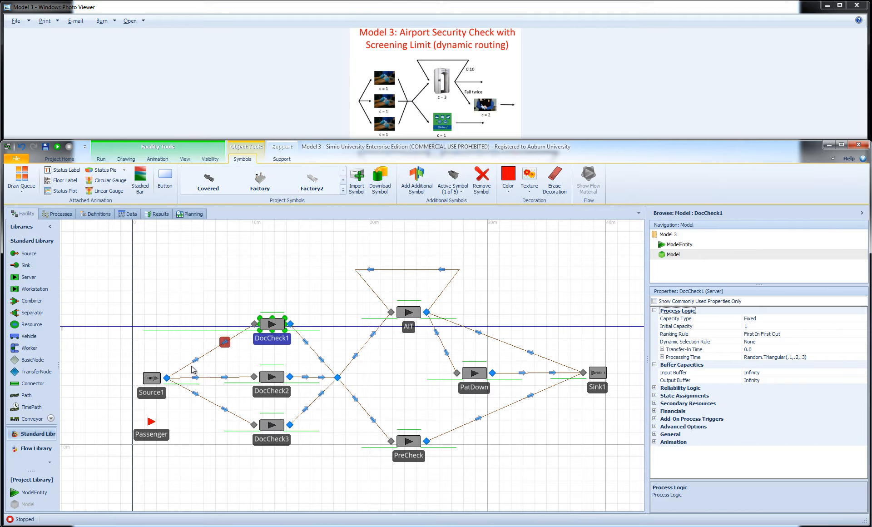
pyautogui.click(166, 379)
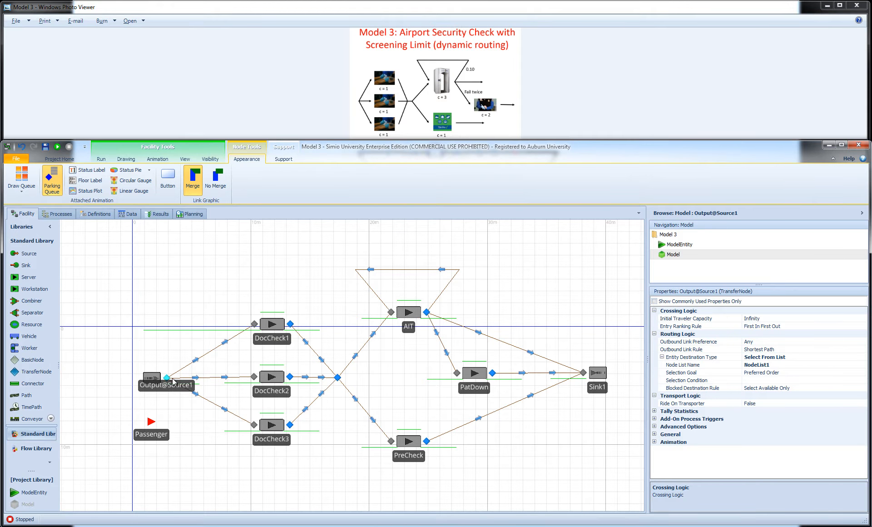
# Set the input buffer capacity of DocCheck1, DocCheck2 and DocCheck3 together to 0
pyautogui.click(271, 326)
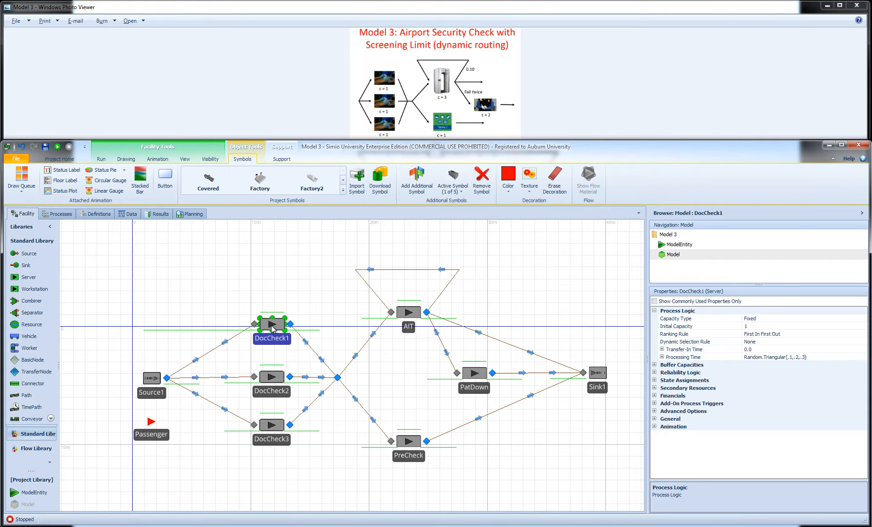
pyautogui.keyDown('ctrl'); pyautogui.click(271, 378); pyautogui.keyUp('ctrl')
pyautogui.keyDown('ctrl'); pyautogui.click(278, 428); pyautogui.keyUp('ctrl')
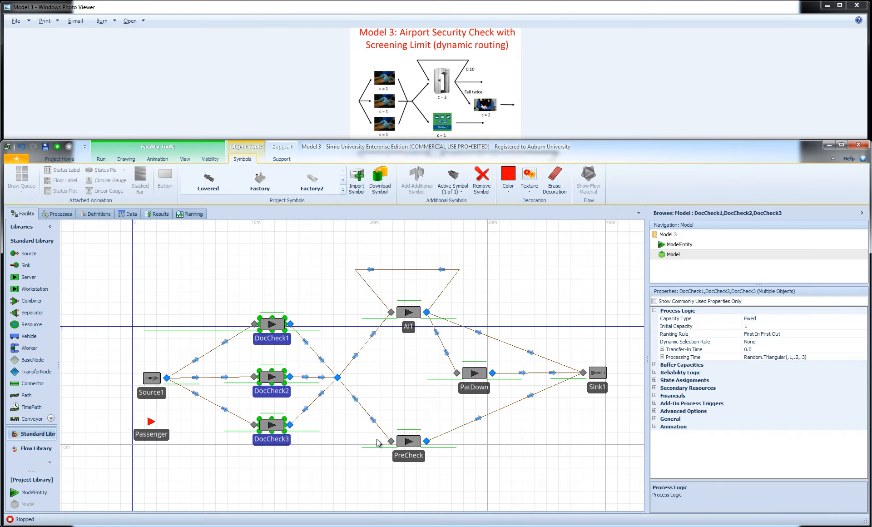
pyautogui.click(655, 365)
pyautogui.click(704, 373)
pyautogui.write('0')
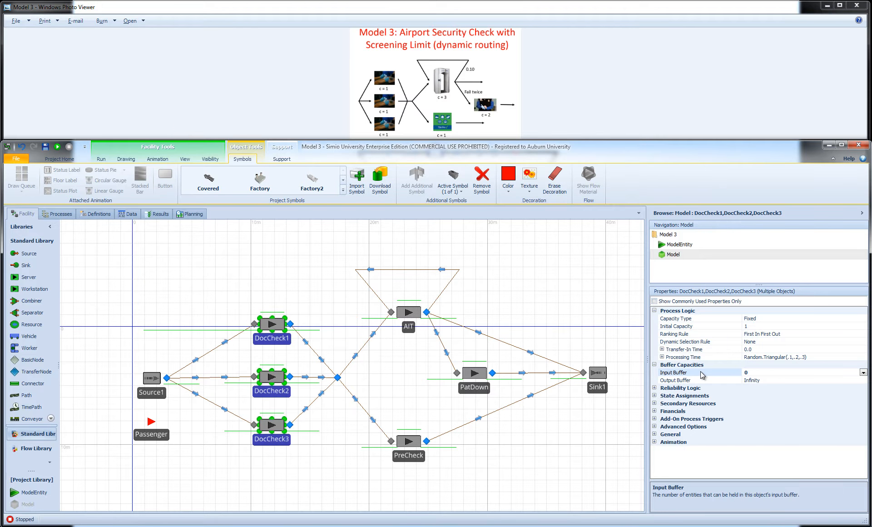
# Advance the simulation one step at a time to follow how the first passengers are routed to the document-check servers
pyautogui.click(189, 283)
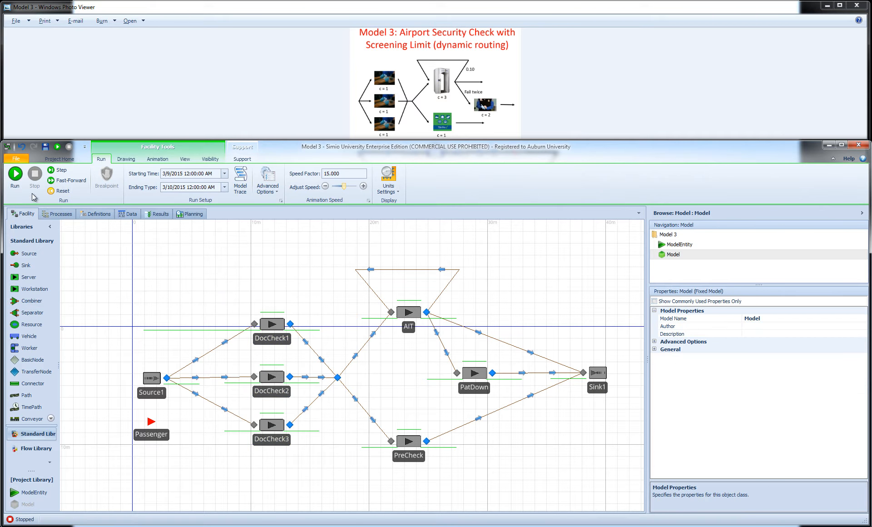
pyautogui.click(58, 171)
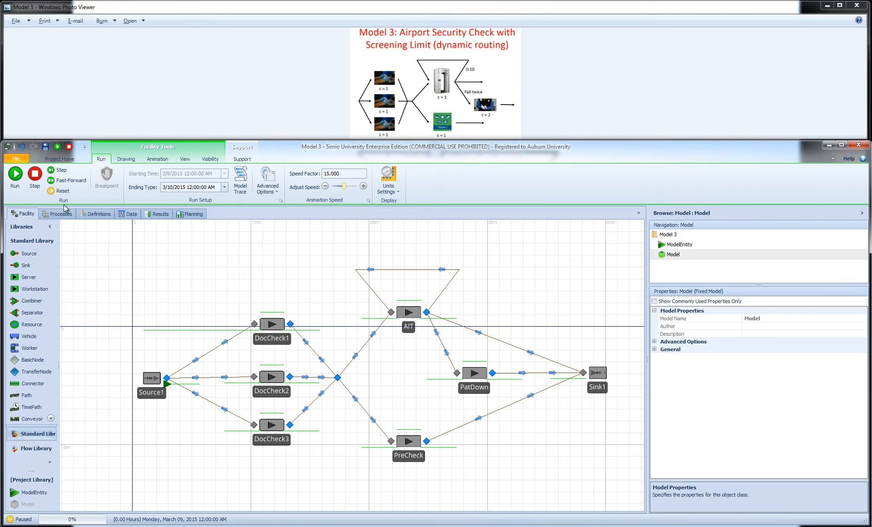
pyautogui.click(65, 172)
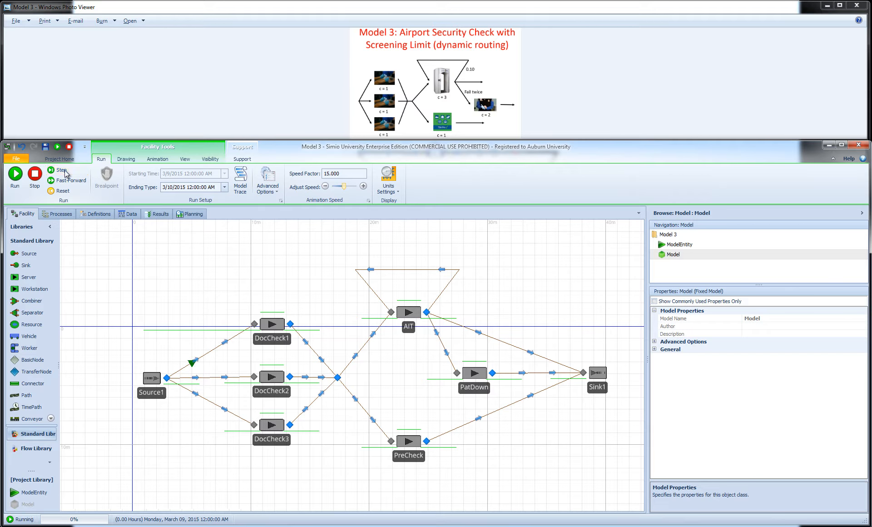
pyautogui.click(64, 171)
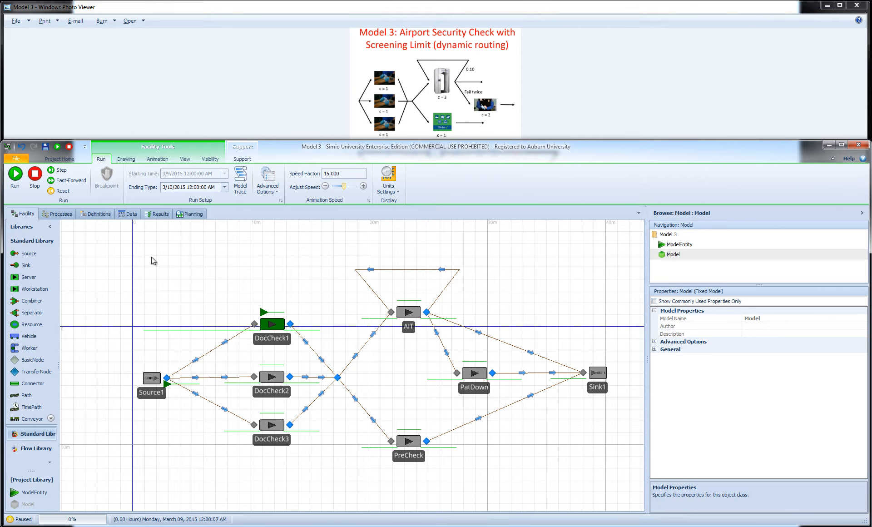
pyautogui.click(61, 172)
pyautogui.click(62, 172)
pyautogui.click(61, 171)
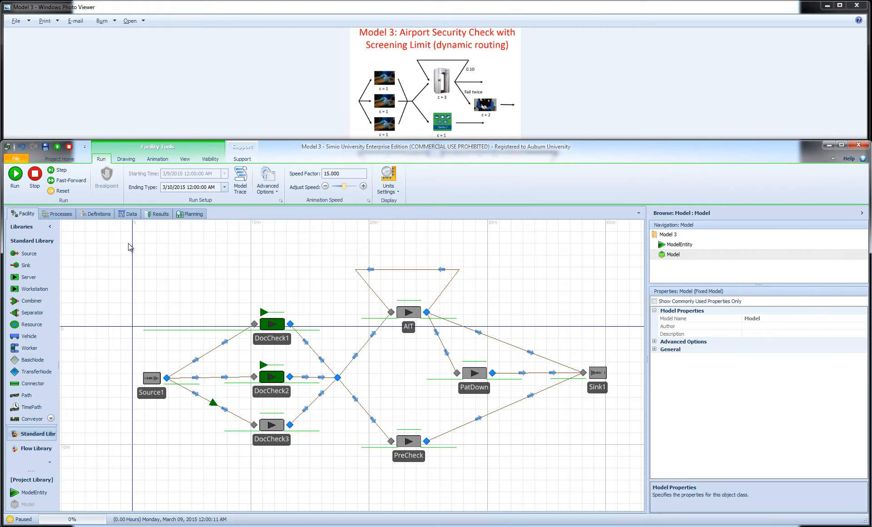
# Run the model continuously and lengthen the queue line at Source1's output
pyautogui.click(15, 174)
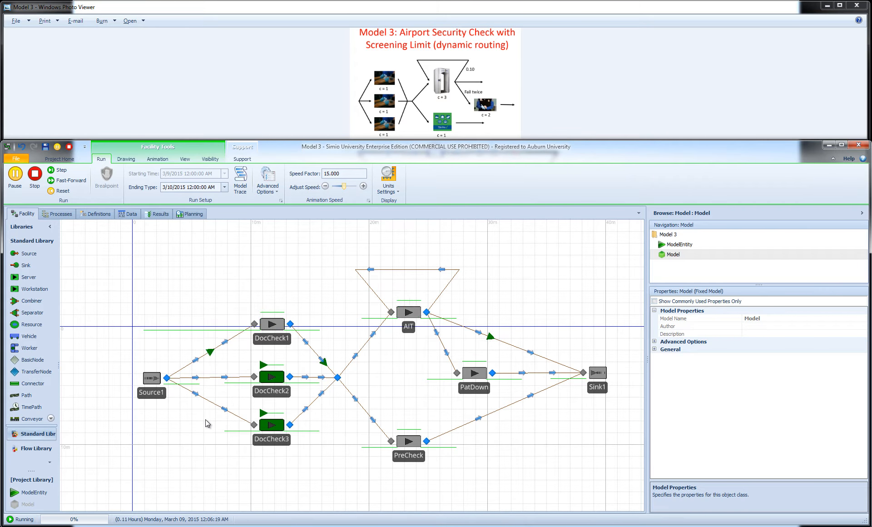
pyautogui.click(199, 386)
pyautogui.moveTo(199, 385); pyautogui.dragTo(211, 385)
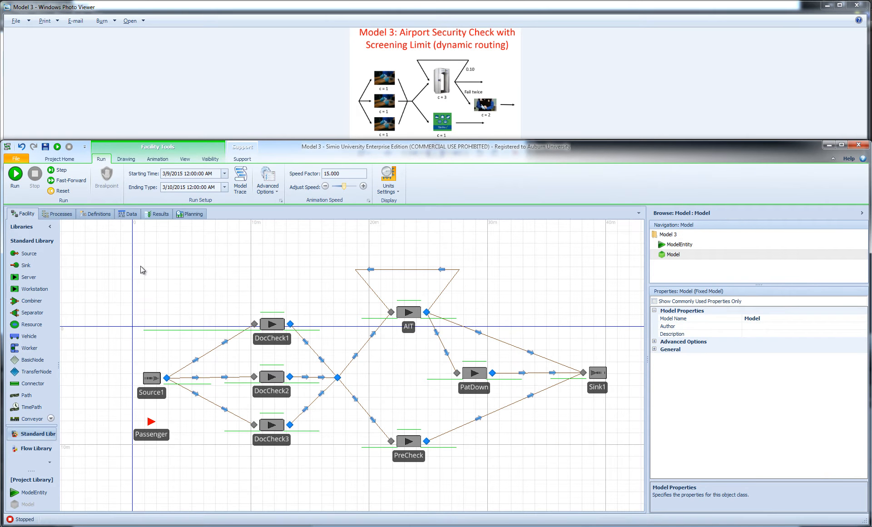
# Set the input buffer capacity of DocCheck1, DocCheck2 and DocCheck3 together to 4
pyautogui.click(285, 324)
pyautogui.keyDown('ctrl'); pyautogui.click(275, 380); pyautogui.keyUp('ctrl')
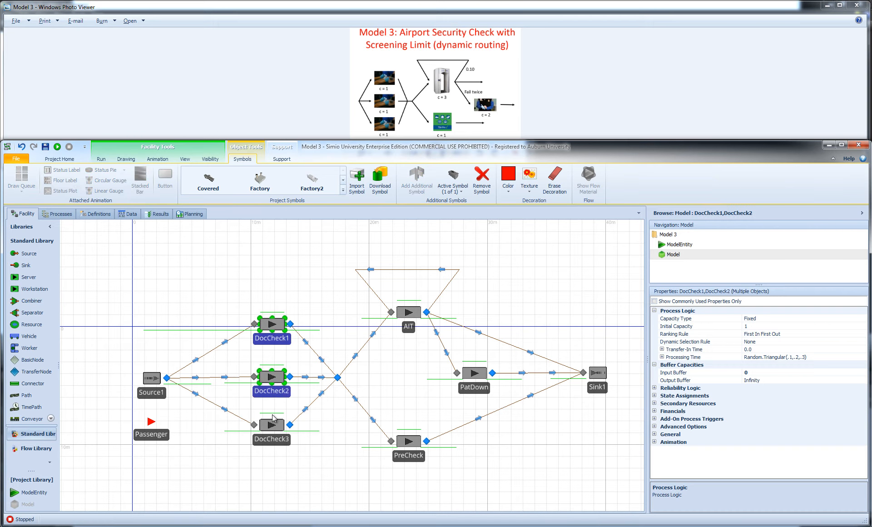
pyautogui.keyDown('ctrl'); pyautogui.click(272, 429); pyautogui.keyUp('ctrl')
pyautogui.click(756, 375)
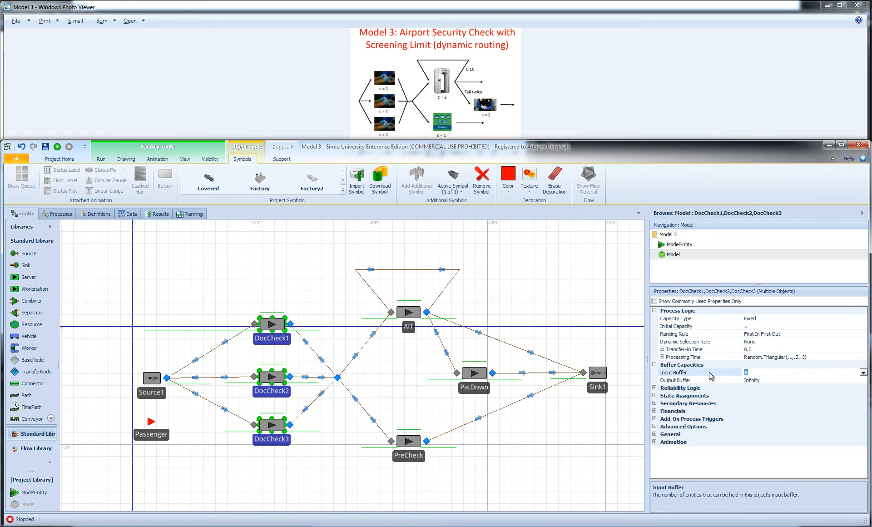
pyautogui.click(297, 272)
# Run the model briefly, stop it, and set the animation speed factor to 1
pyautogui.click(15, 175)
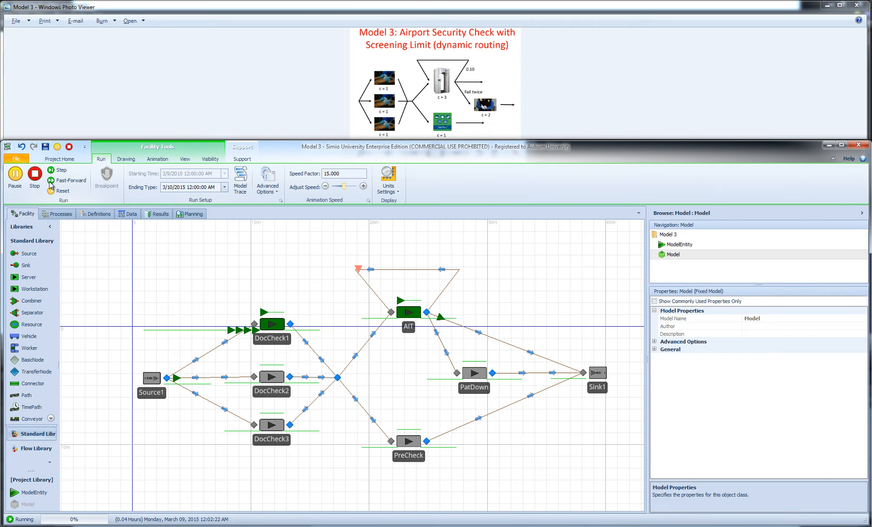
pyautogui.click(35, 175)
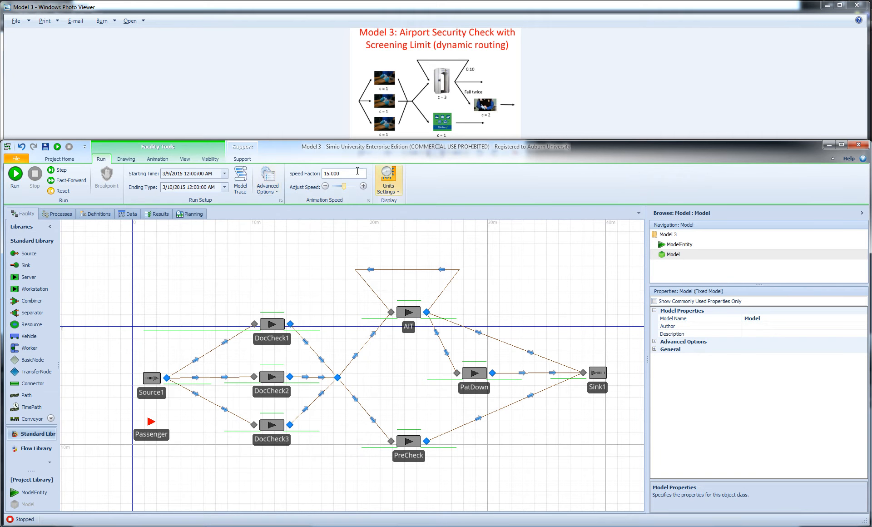
pyautogui.moveTo(348, 173); pyautogui.dragTo(270, 168)
pyautogui.write('1.000')
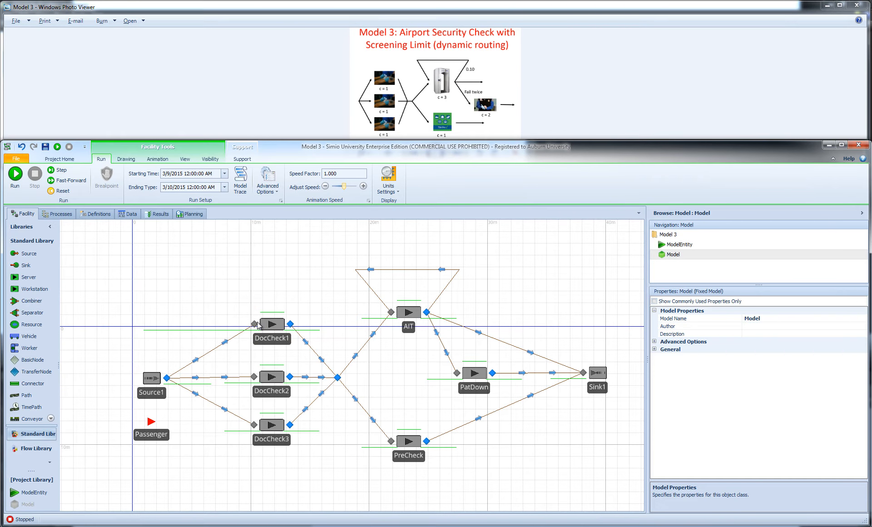
# Inspect DocCheck1's input buffer and processing queues, and run the model to watch how passengers fill the document-check servers
pyautogui.click(232, 331)
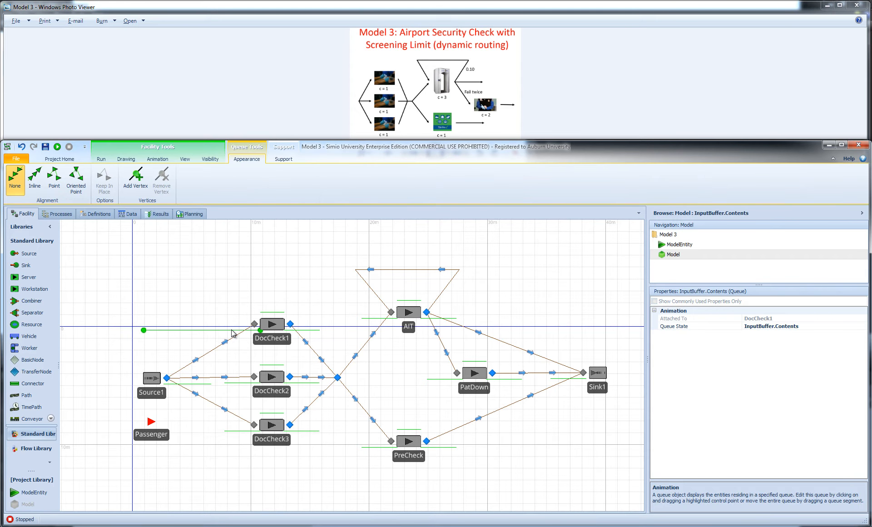
pyautogui.click(272, 314)
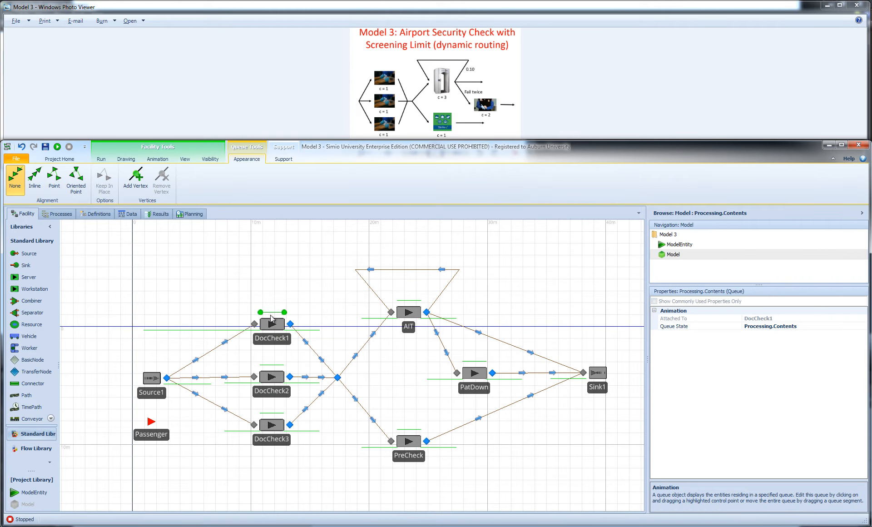
pyautogui.click(273, 378)
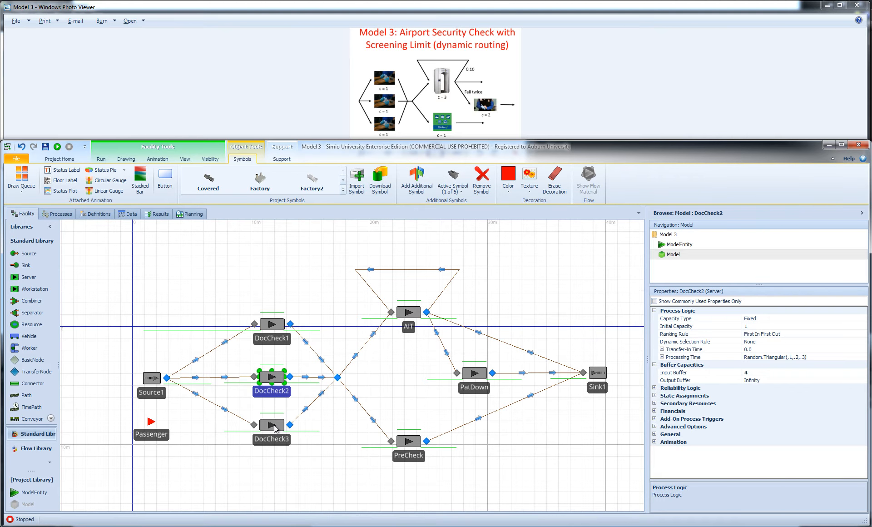
pyautogui.click(101, 159)
pyautogui.click(15, 174)
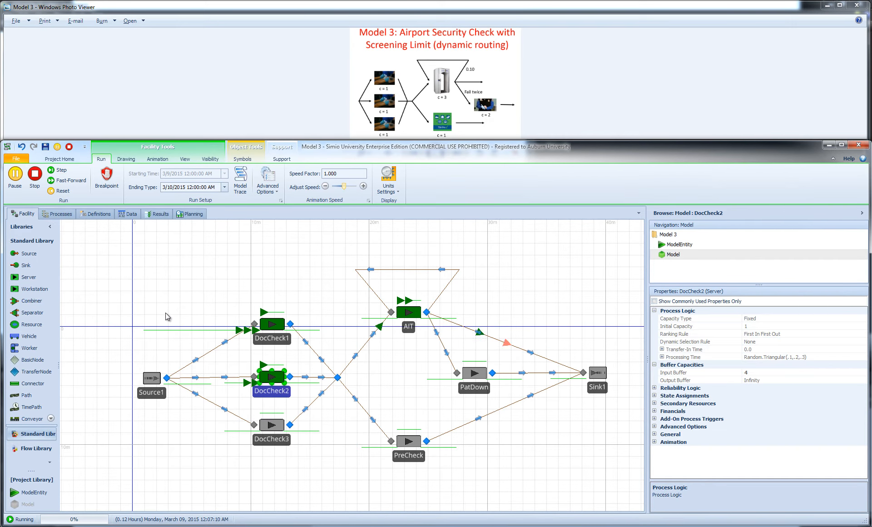
pyautogui.click(36, 177)
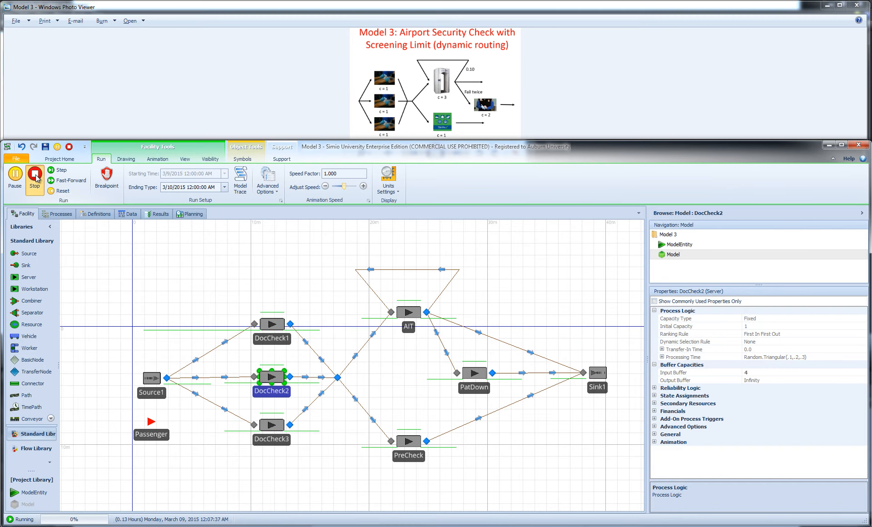
# Check the order of the nodes in NodeList1 and return to the facility model
pyautogui.click(97, 213)
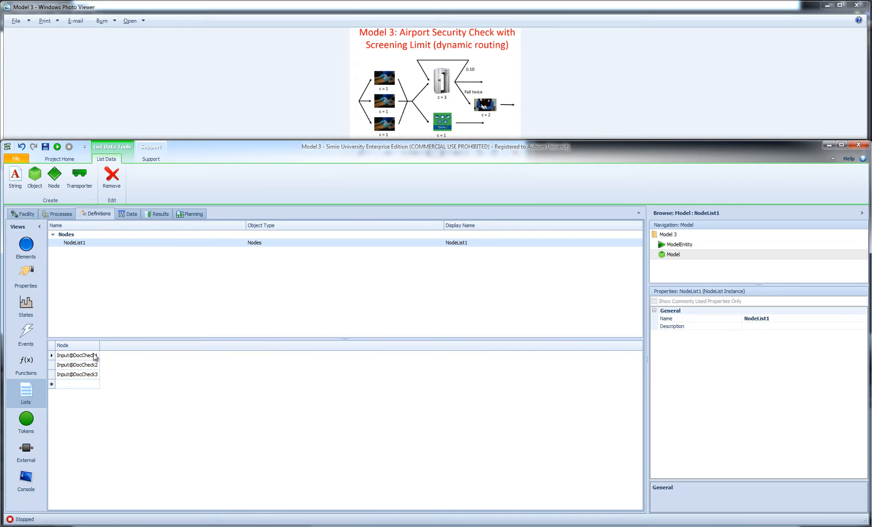
pyautogui.click(27, 215)
pyautogui.click(295, 285)
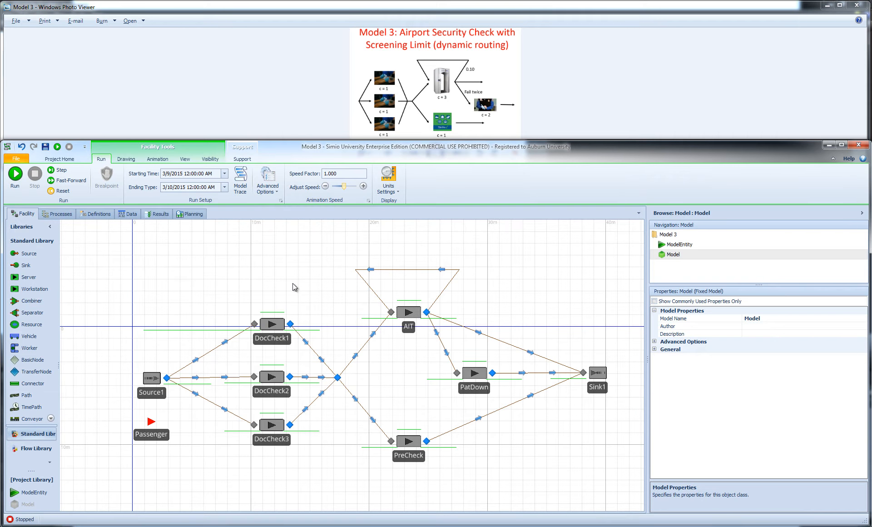
# Set the selection goal of Source1's output node to Smallest Value
pyautogui.click(167, 378)
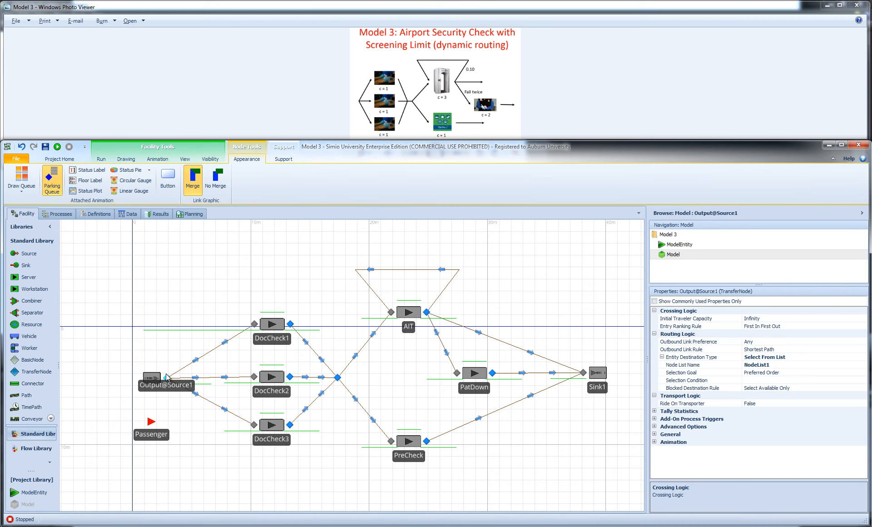
pyautogui.click(791, 375)
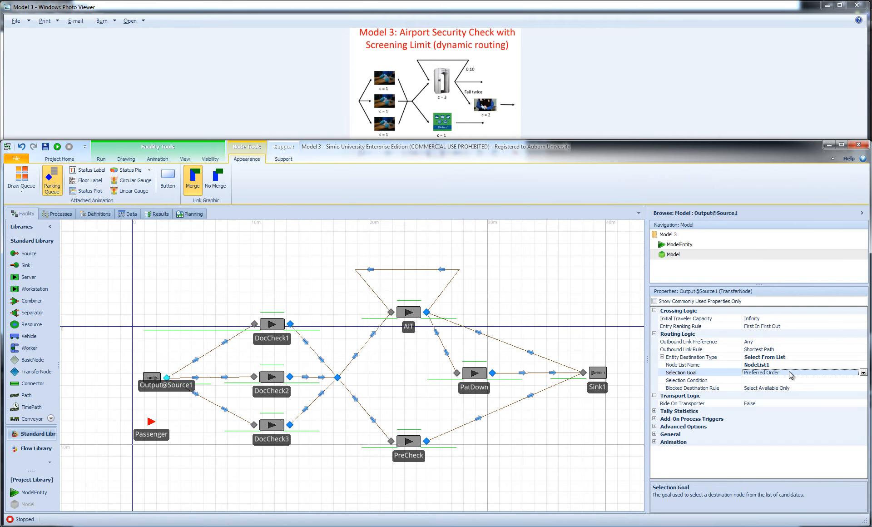
pyautogui.click(864, 372)
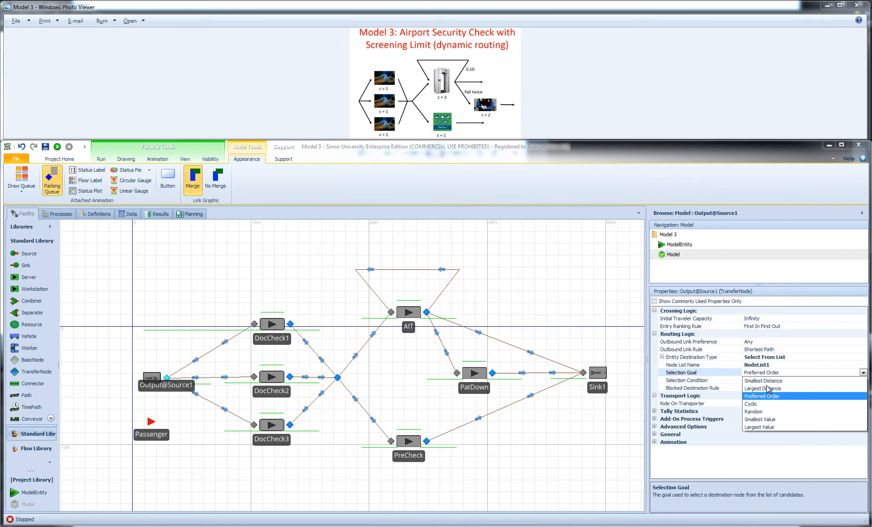
pyautogui.click(767, 421)
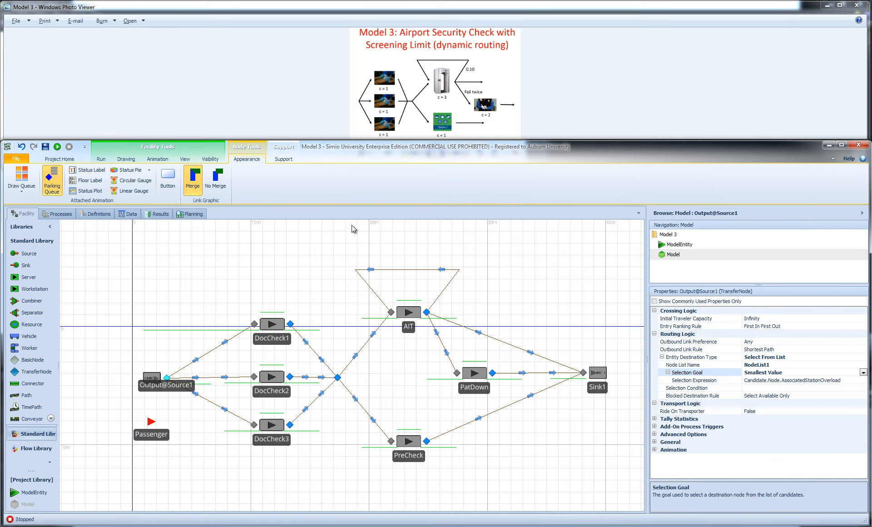
# Look up AssociatedStationOverload in the Simio Reference Guide, read its entry under Functions, States and Events for Node Objects, and close the guide
pyautogui.click(285, 159)
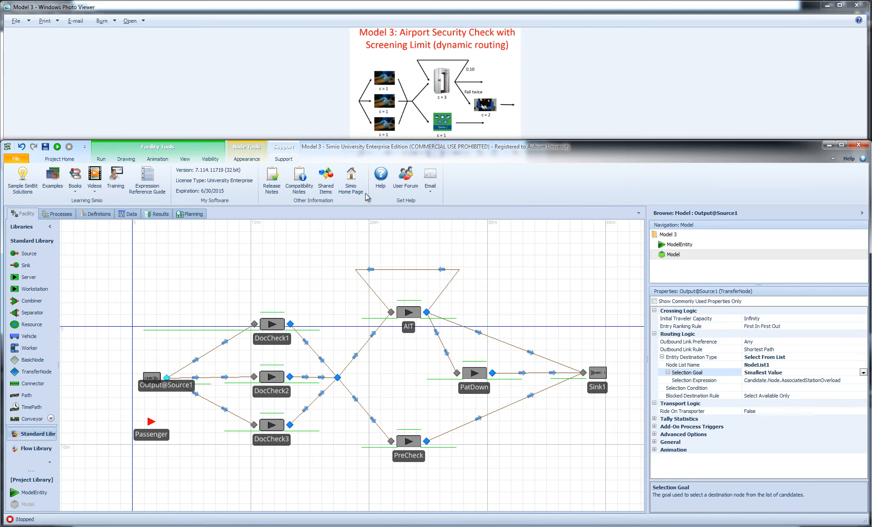
pyautogui.click(381, 179)
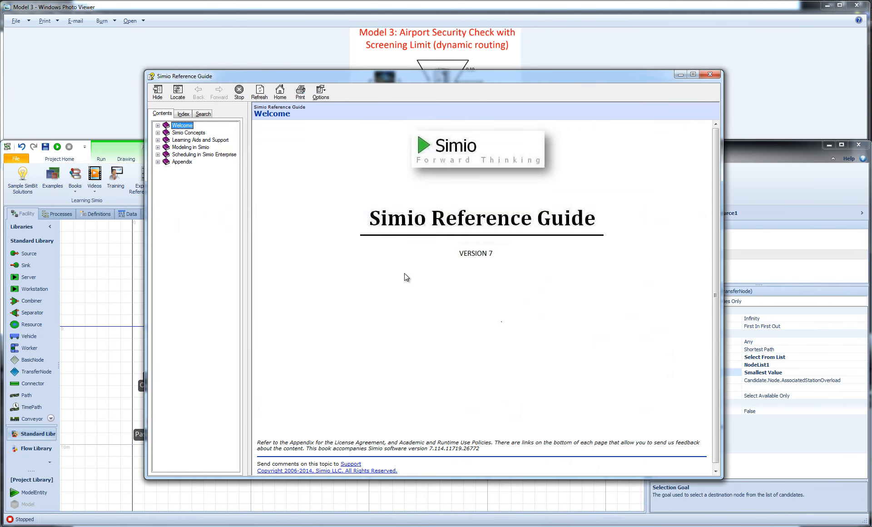
pyautogui.click(204, 113)
pyautogui.click(215, 136)
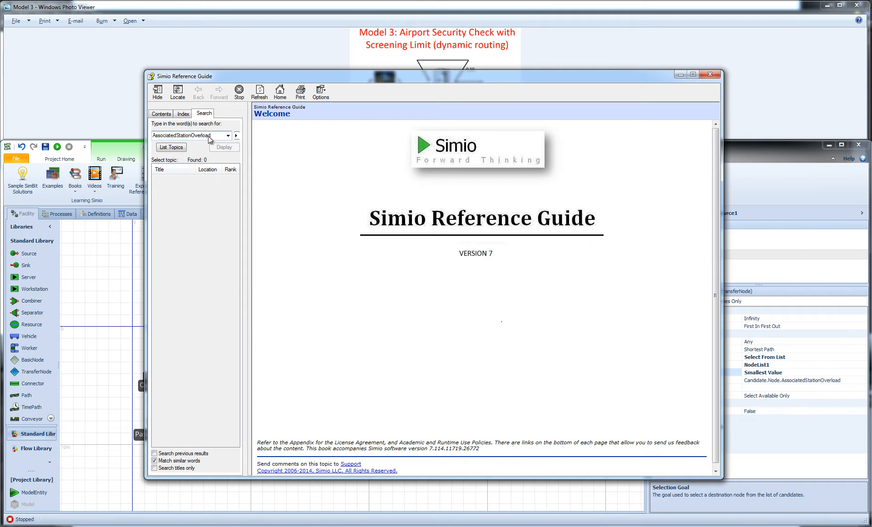
pyautogui.press('Return')
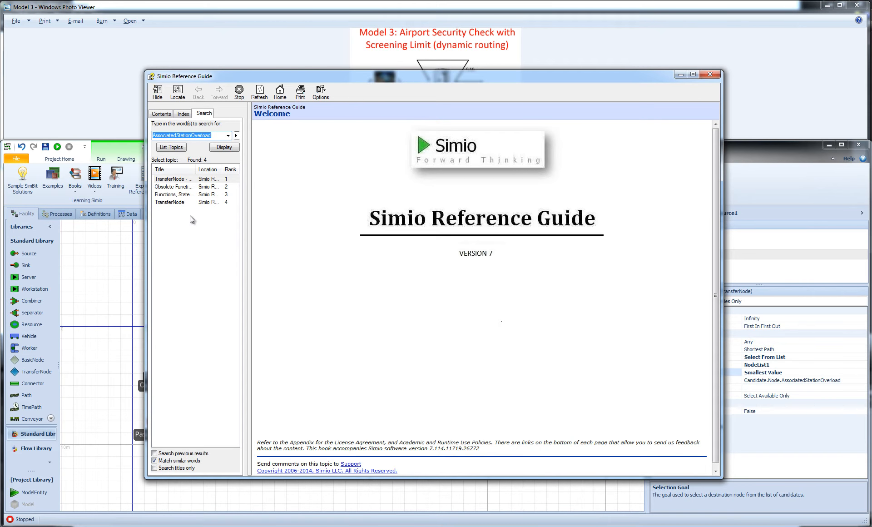
pyautogui.doubleClick(180, 197)
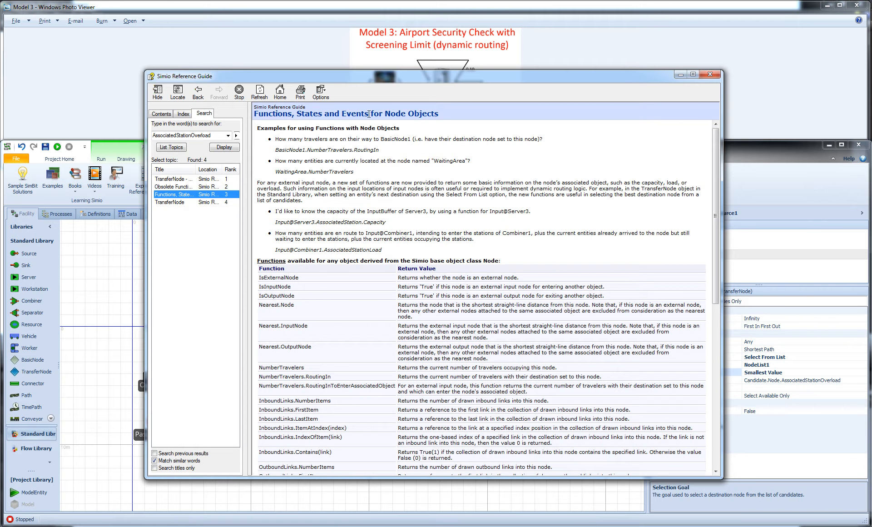
pyautogui.moveTo(716, 145); pyautogui.dragTo(716, 318)
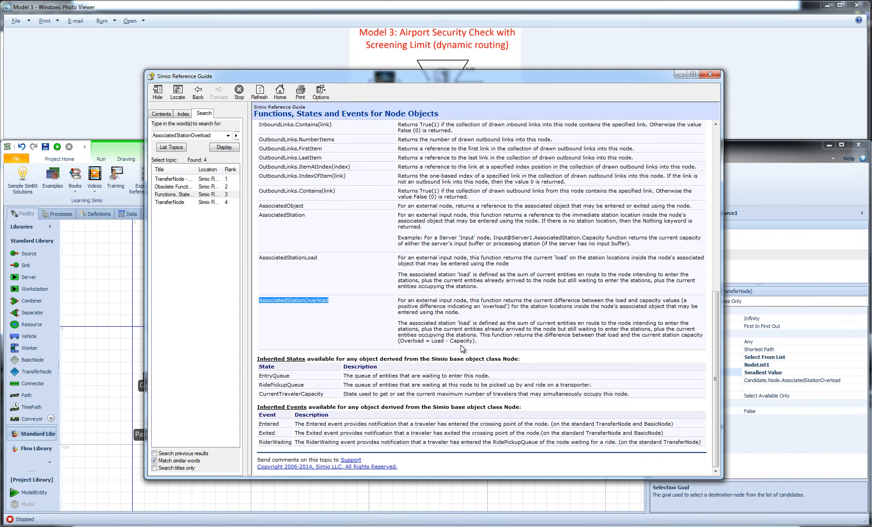
pyautogui.click(711, 74)
pyautogui.click(513, 288)
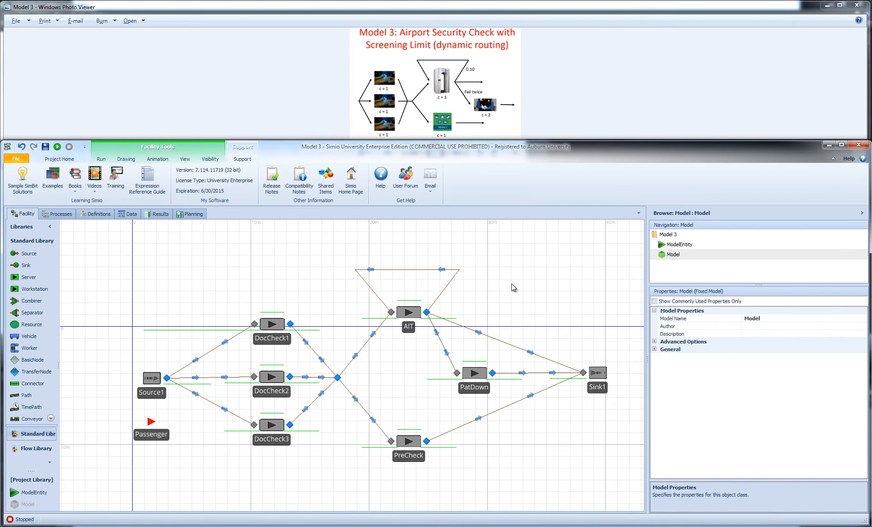
# Check the shared input buffer capacity of DocCheck1, DocCheck2 and DocCheck3, then clear the selection
pyautogui.click(101, 159)
pyautogui.click(271, 327)
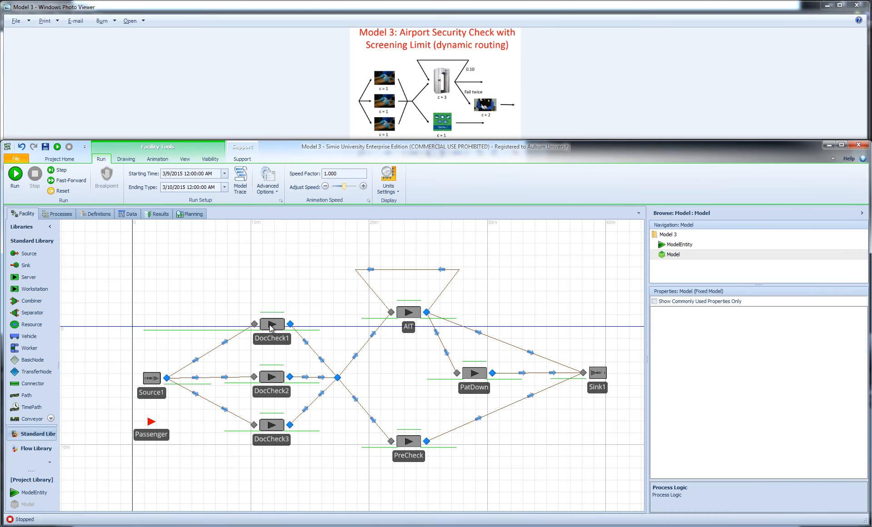
pyautogui.keyDown('ctrl'); pyautogui.click(277, 381); pyautogui.keyUp('ctrl')
pyautogui.keyDown('ctrl'); pyautogui.click(271, 426); pyautogui.keyUp('ctrl')
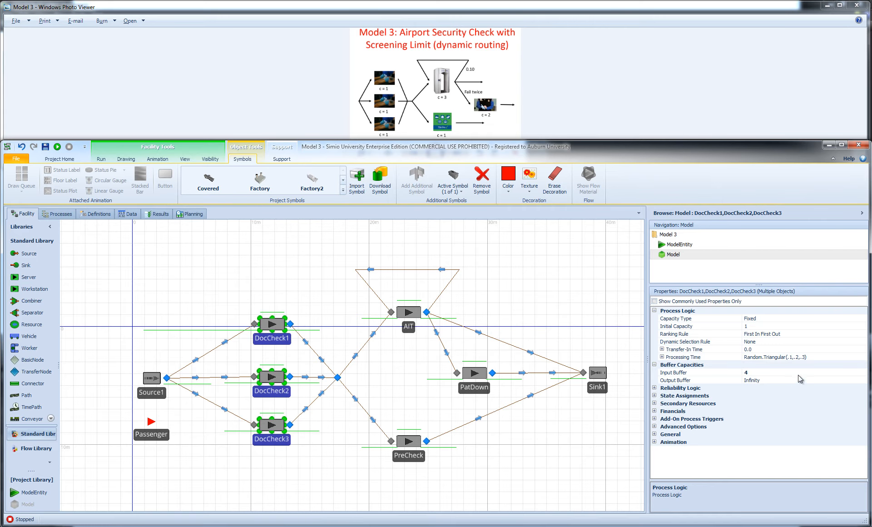
pyautogui.click(281, 297)
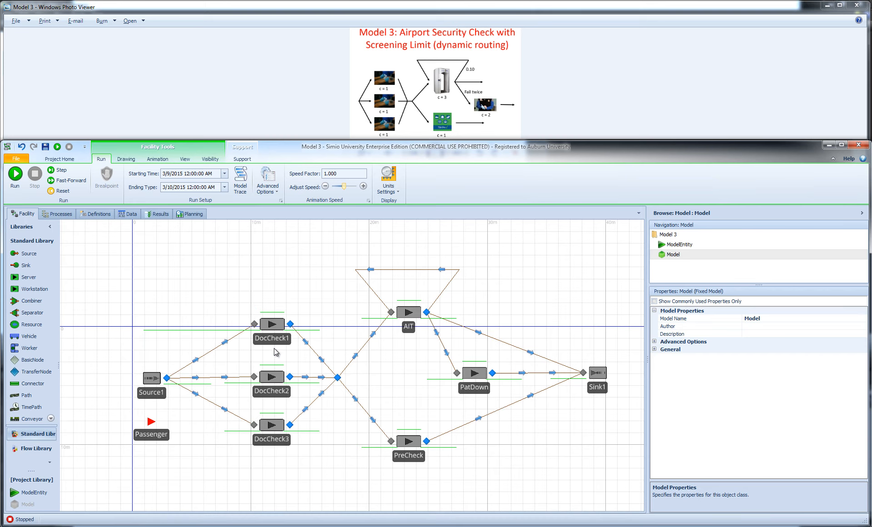
# Review the selection expression of Source1's output node and DocCheck2's queues, and run the model to watch the routing
pyautogui.click(167, 378)
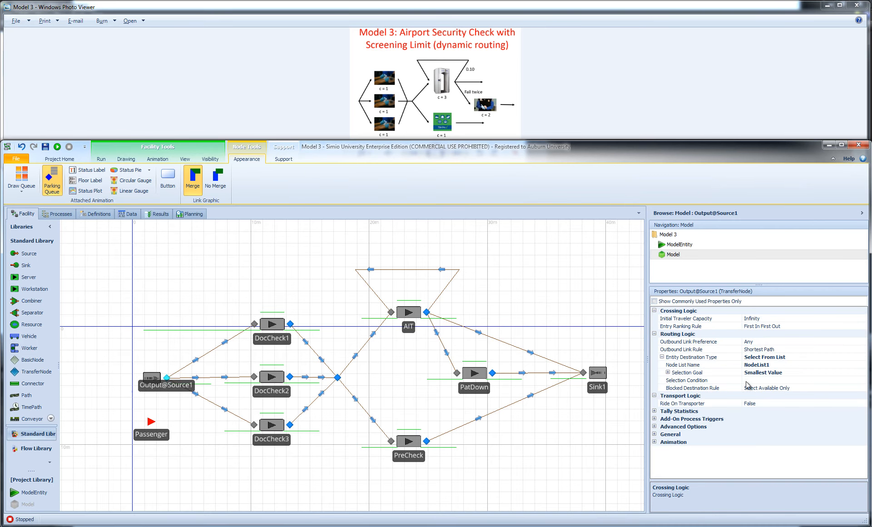
pyautogui.click(668, 372)
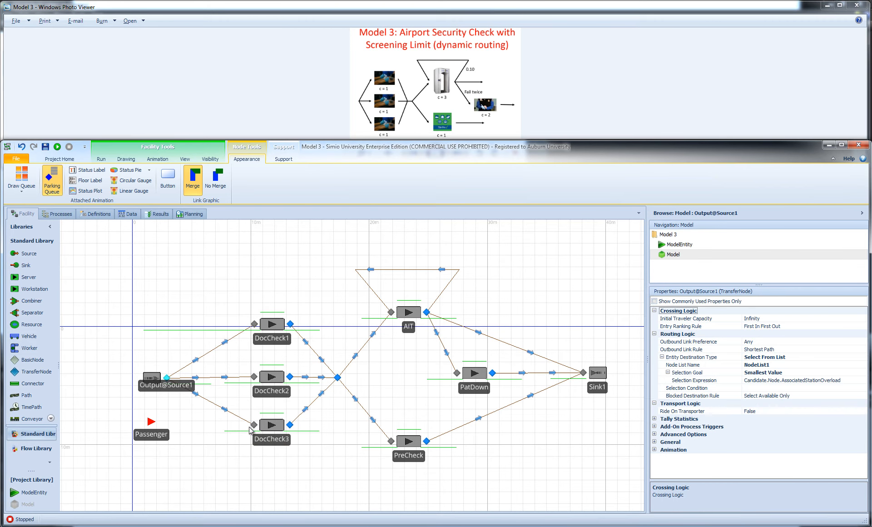
pyautogui.click(274, 365)
pyautogui.click(241, 383)
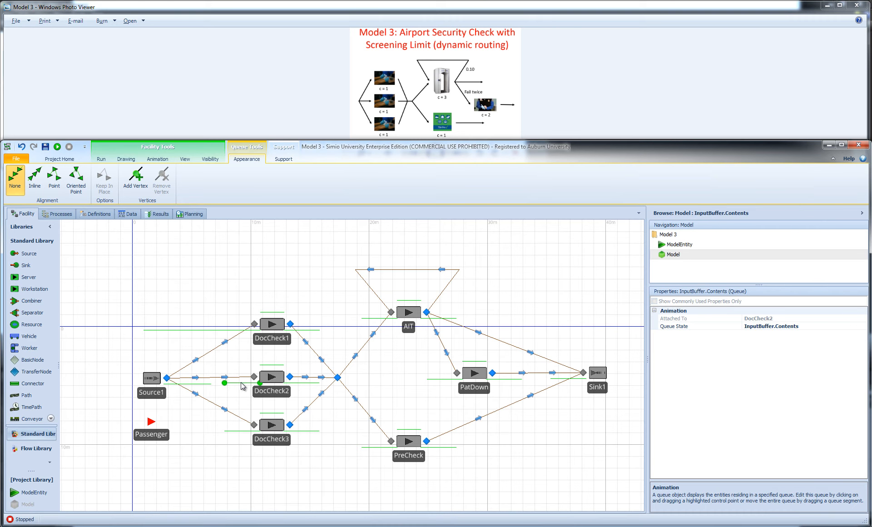
pyautogui.click(264, 275)
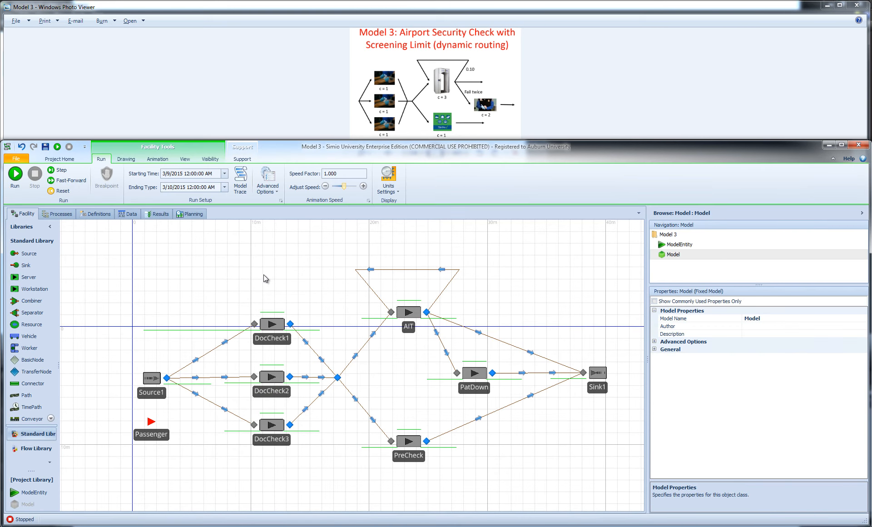
pyautogui.click(18, 174)
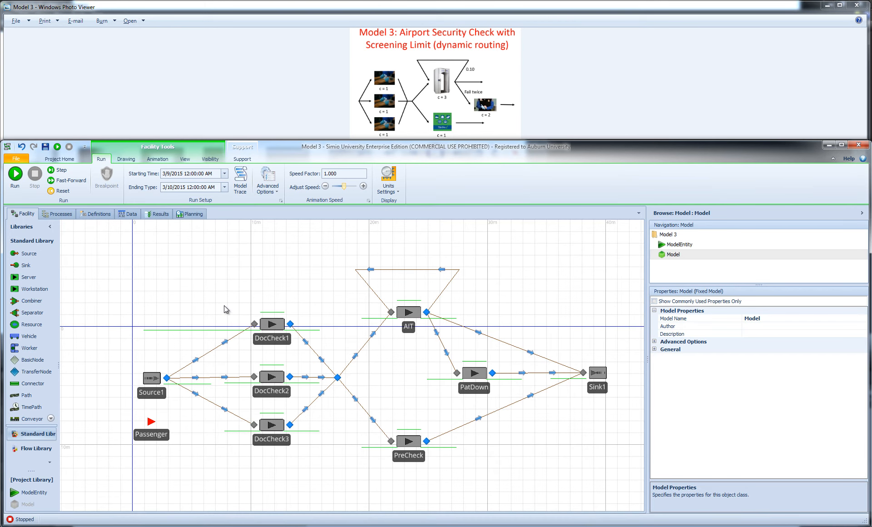
# Set the selection expression of Source1's output node to Candidate.Node.AssociatedStation.Contents, and run the model briefly to test it
pyautogui.click(168, 379)
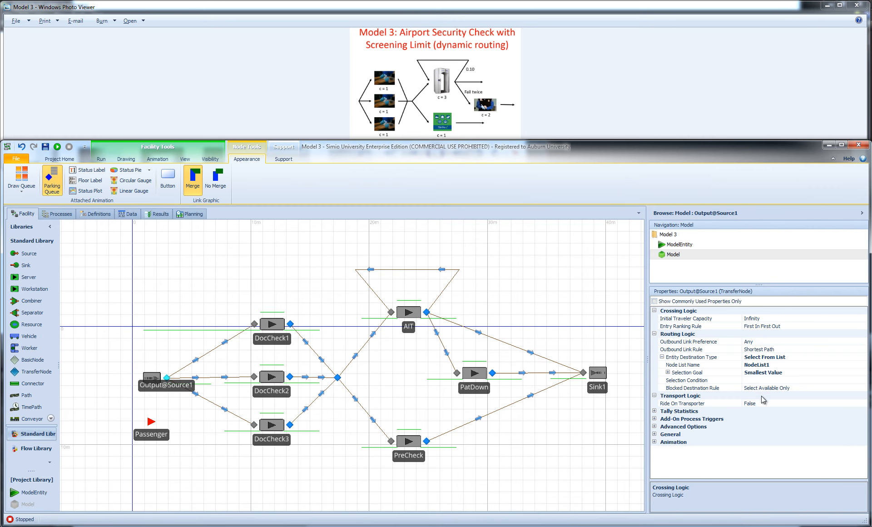
pyautogui.click(668, 373)
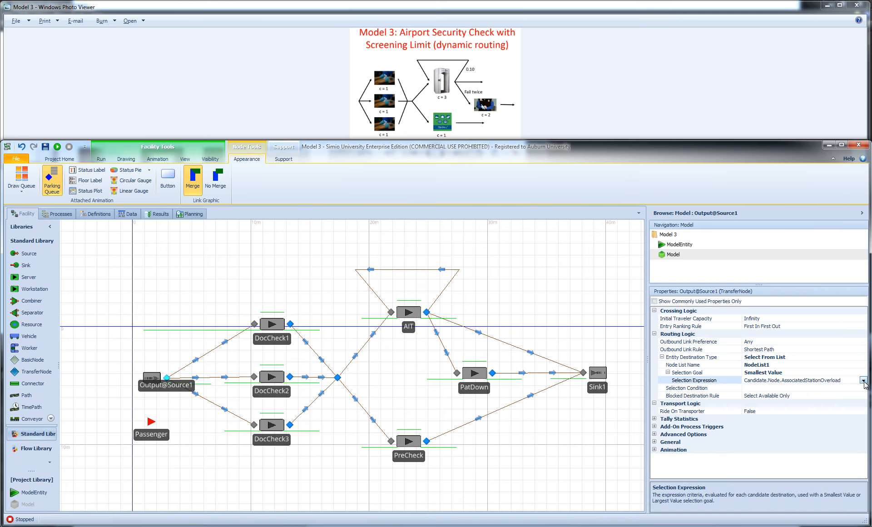
pyautogui.click(864, 380)
pyautogui.click(783, 389)
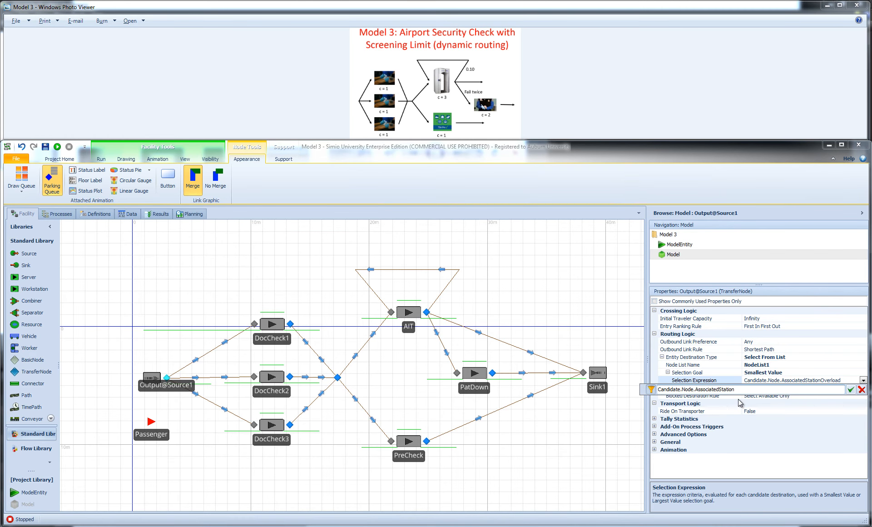
pyautogui.write('.')
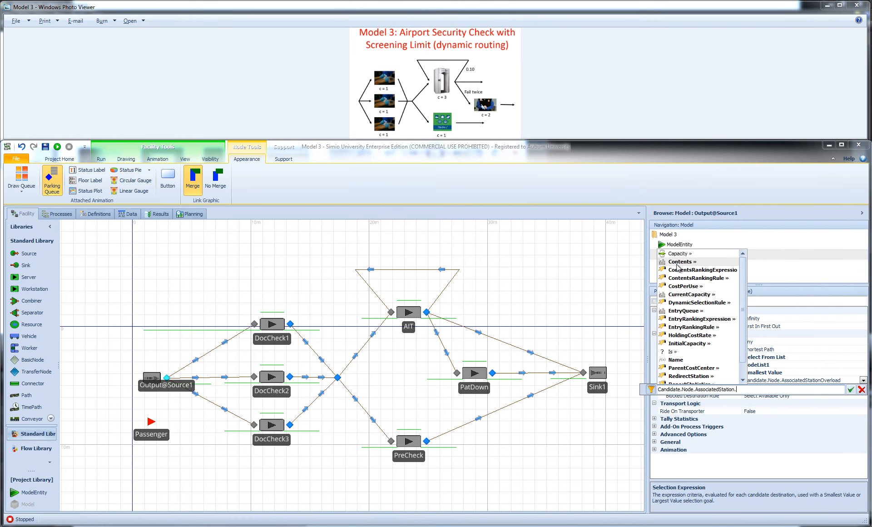
pyautogui.click(677, 262)
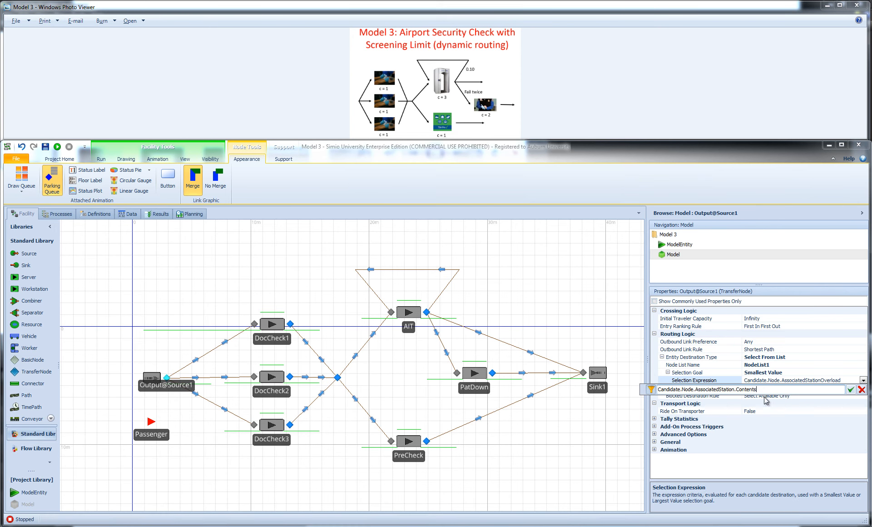
pyautogui.click(851, 389)
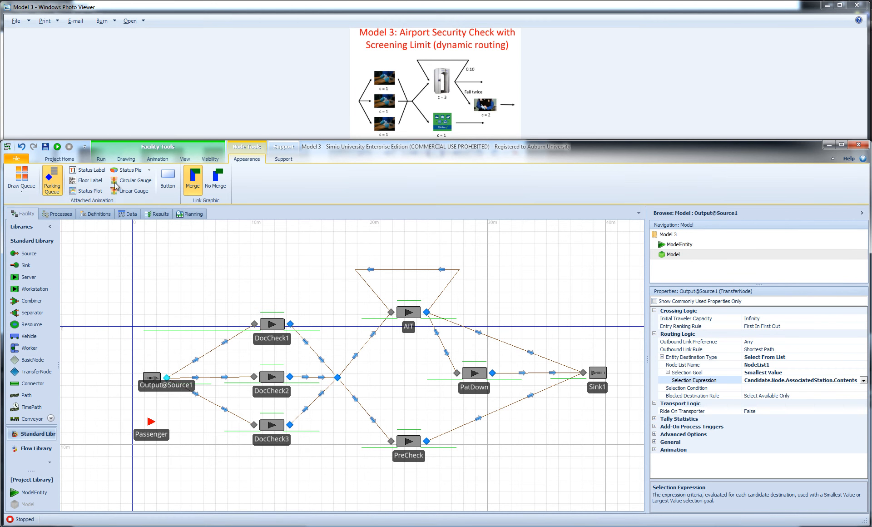
pyautogui.click(56, 146)
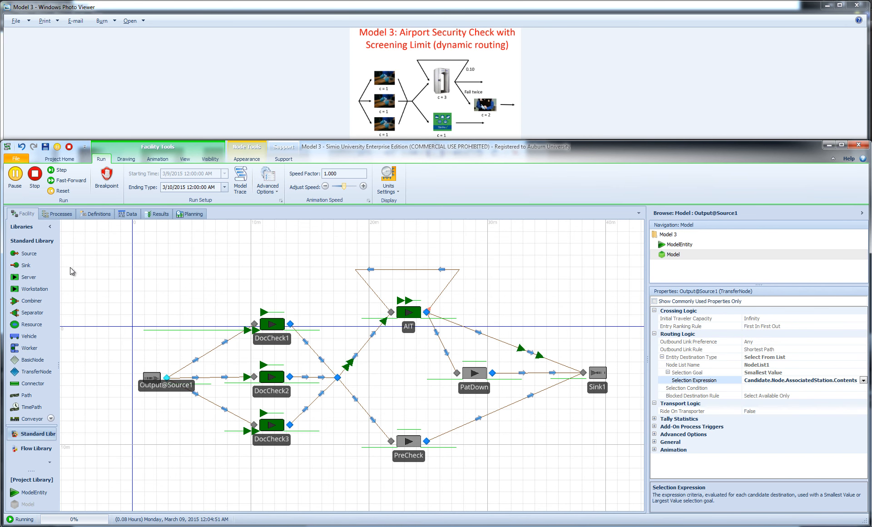
pyautogui.click(35, 173)
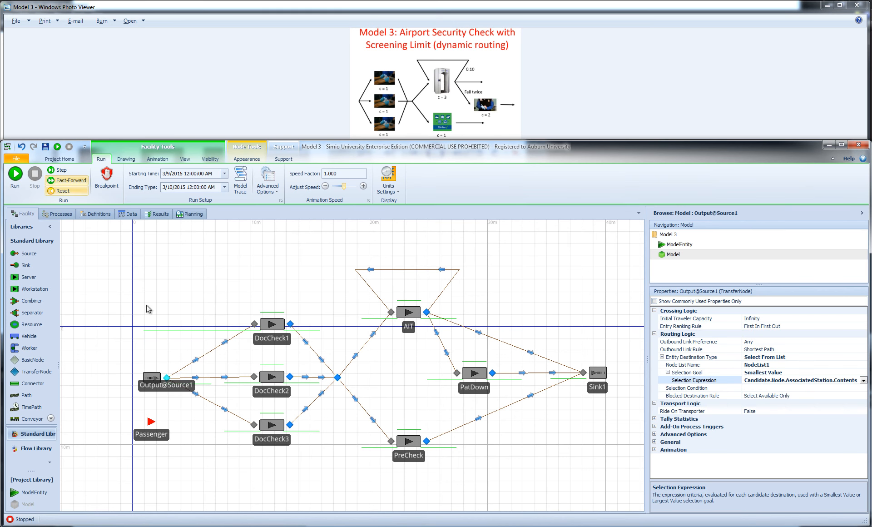
# Reset the input buffer of DocCheck1, DocCheck2 and DocCheck3 to Infinity and run the model
pyautogui.click(273, 324)
pyautogui.keyDown('ctrl'); pyautogui.click(272, 376); pyautogui.keyUp('ctrl')
pyautogui.keyDown('ctrl'); pyautogui.click(271, 425); pyautogui.keyUp('ctrl')
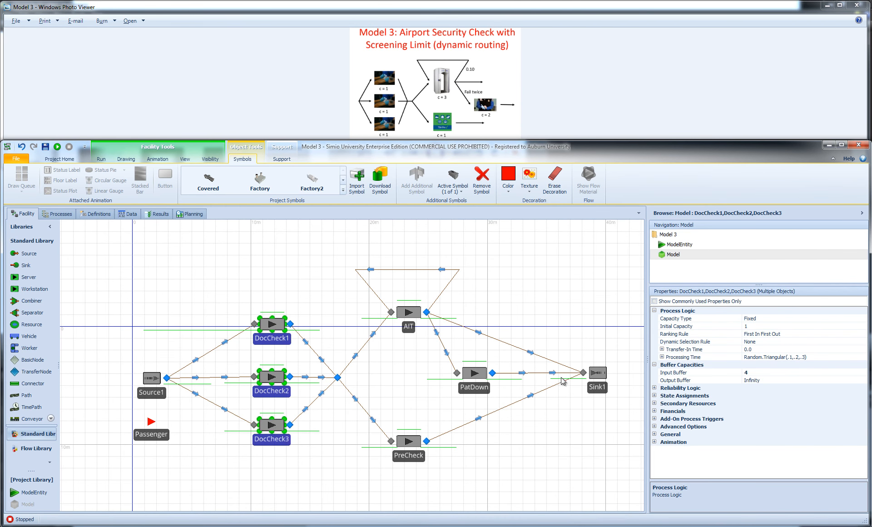
pyautogui.click(732, 373)
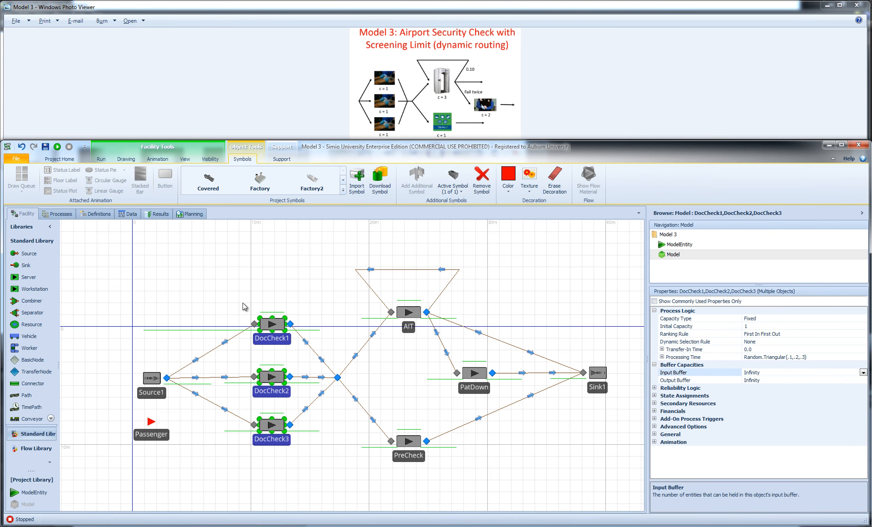
pyautogui.click(249, 287)
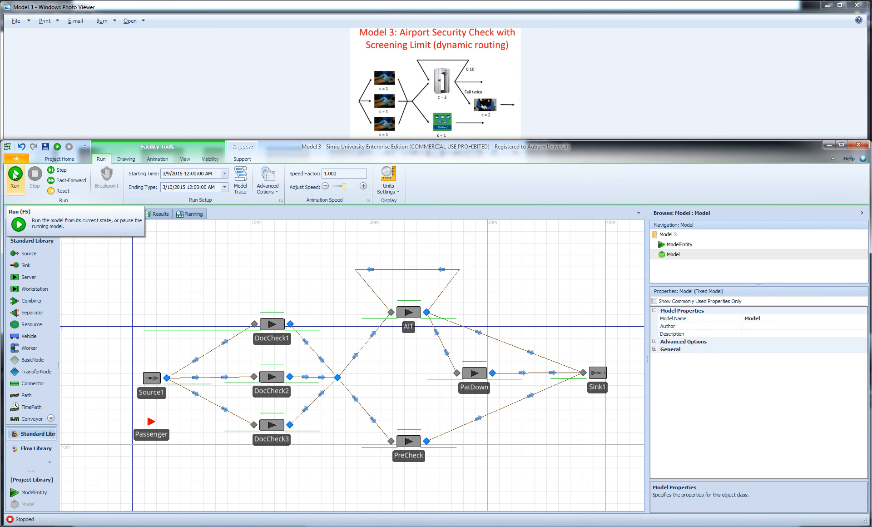
pyautogui.click(15, 174)
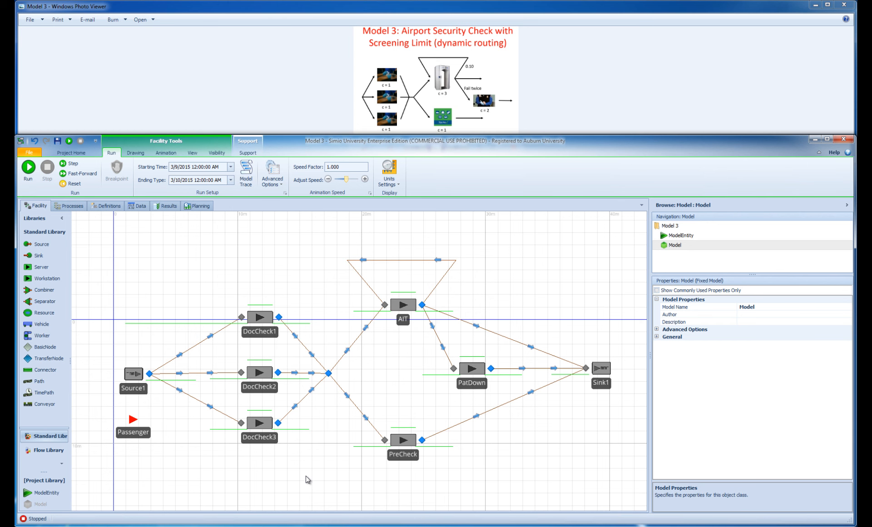
# Set the selection goal of Source1's output node to Cyclic
pyautogui.click(149, 374)
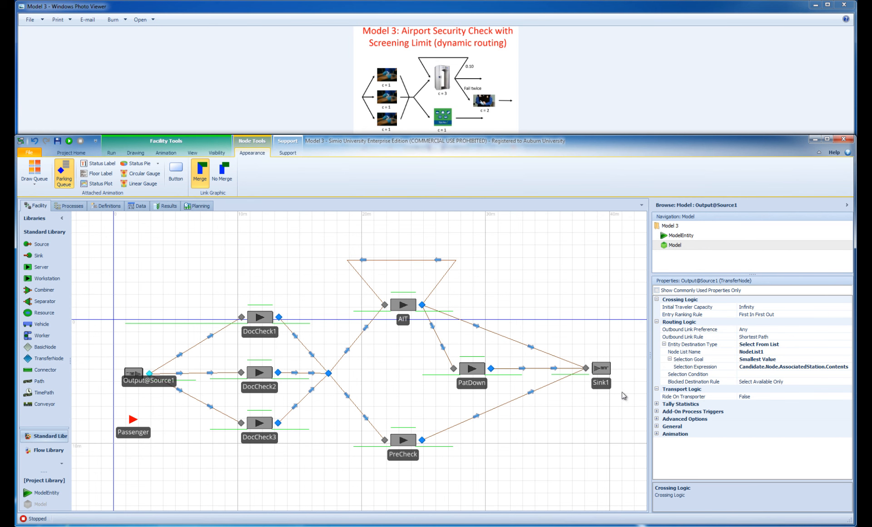
pyautogui.click(849, 361)
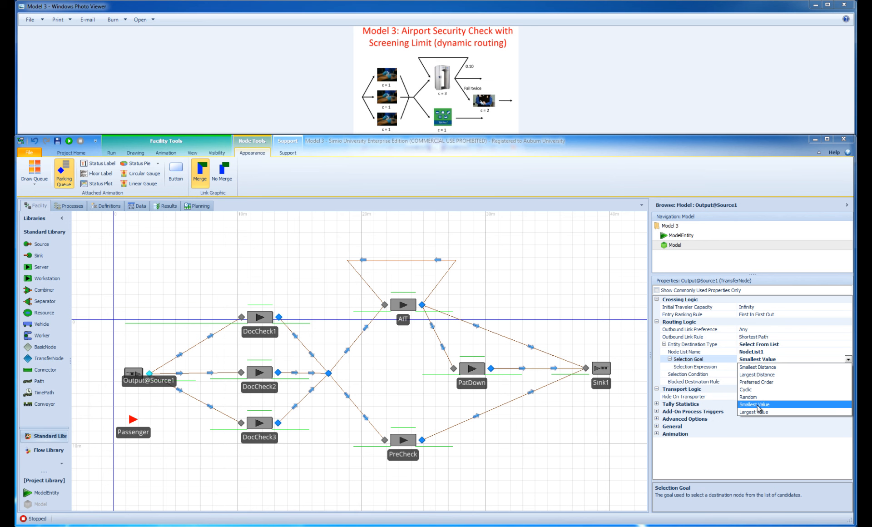
pyautogui.click(746, 389)
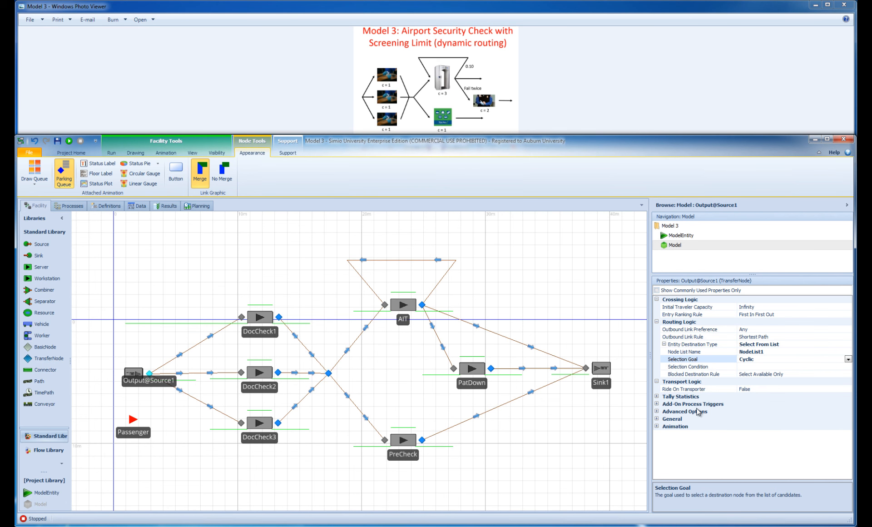
# Check the order of the DocCheck input nodes in NodeList1 and return to the facility view
pyautogui.click(107, 206)
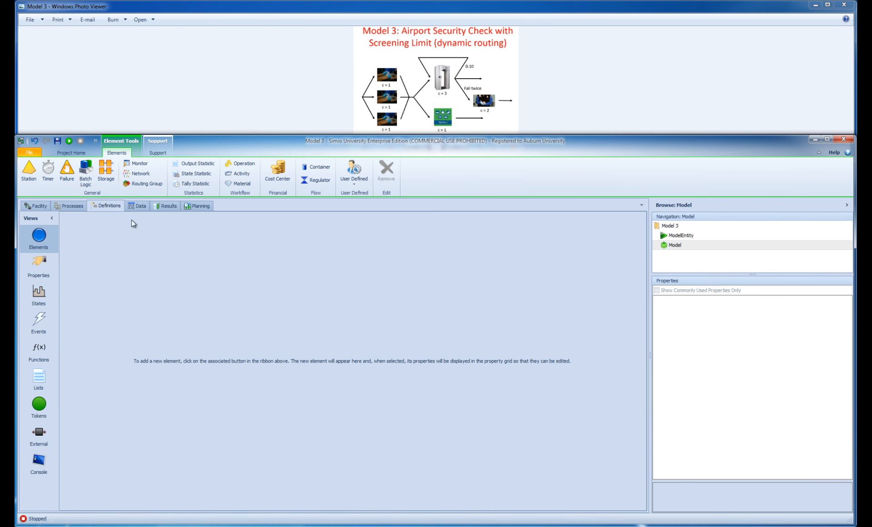
pyautogui.click(39, 380)
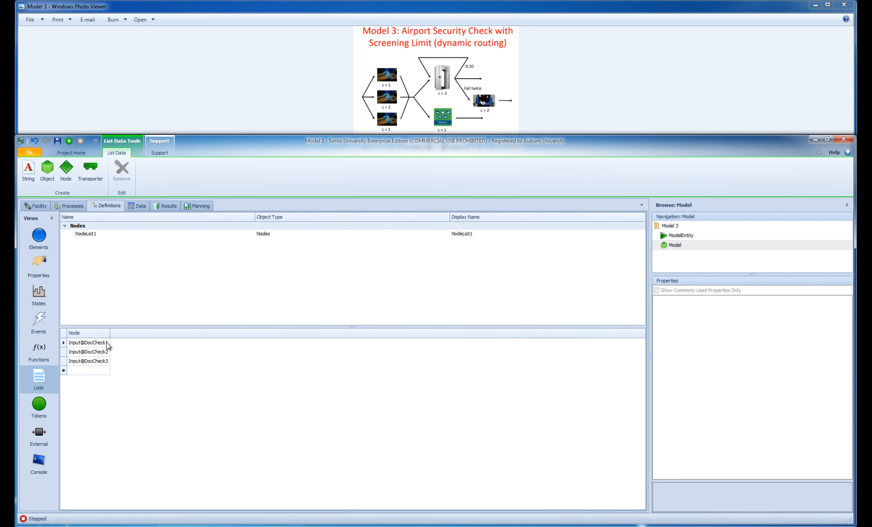
pyautogui.click(36, 206)
# Step the simulation through the first passenger movements to check the cyclic routing, and run the model briefly before stopping it
pyautogui.click(111, 153)
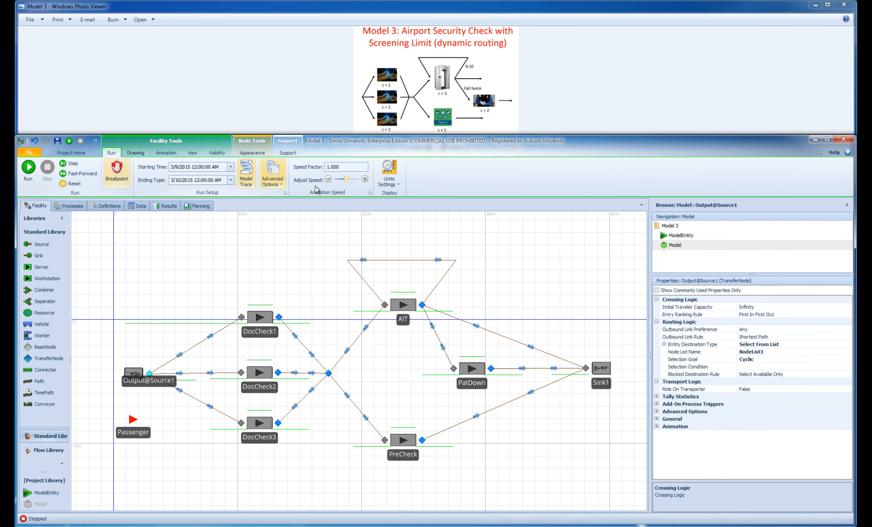
pyautogui.click(72, 165)
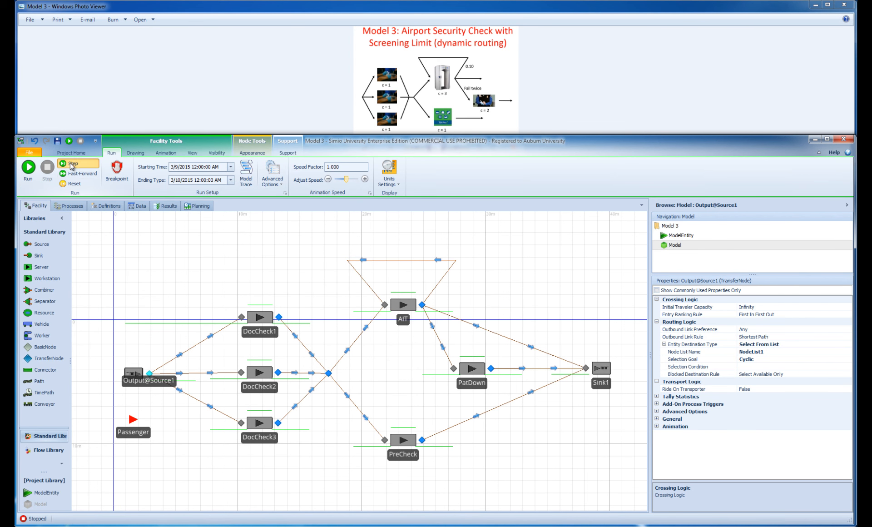
pyautogui.click(72, 164)
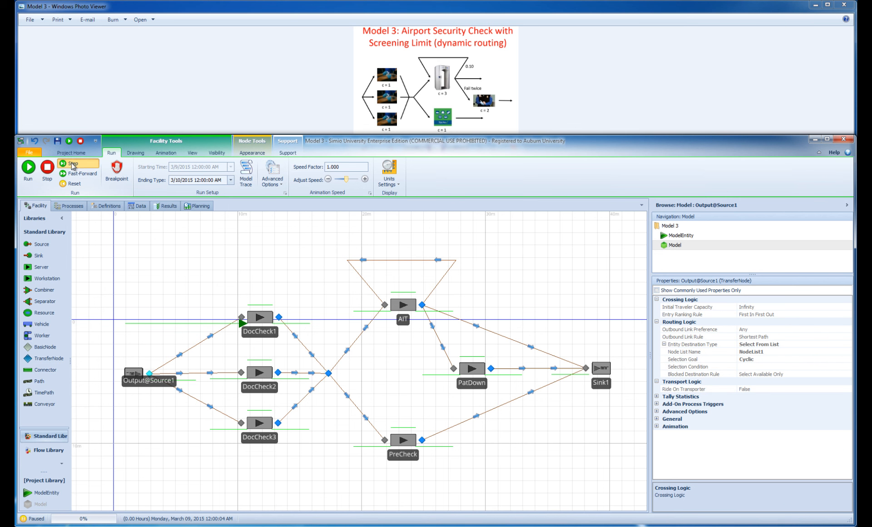
pyautogui.click(72, 164)
pyautogui.click(72, 166)
pyautogui.click(72, 165)
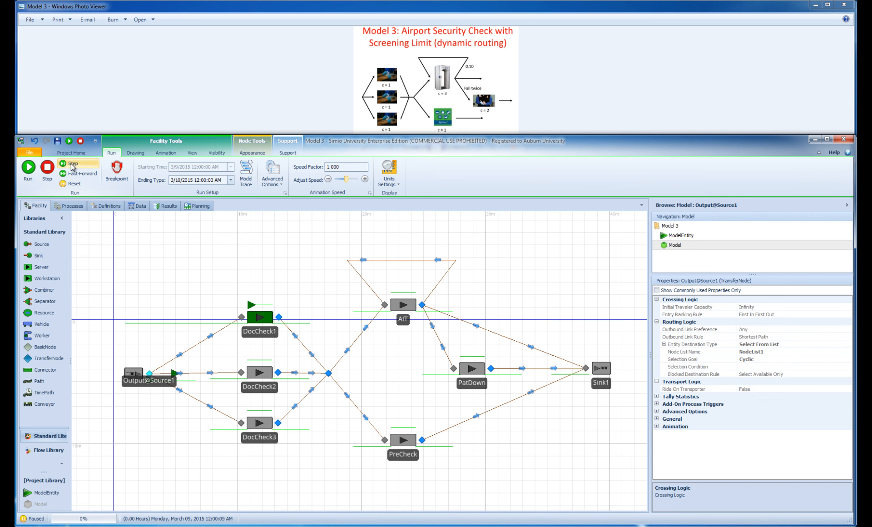
pyautogui.click(72, 166)
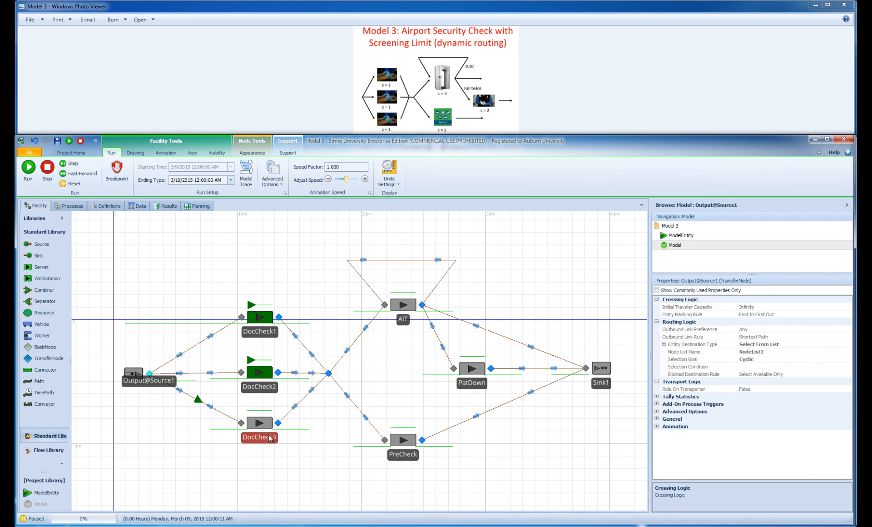
pyautogui.click(29, 169)
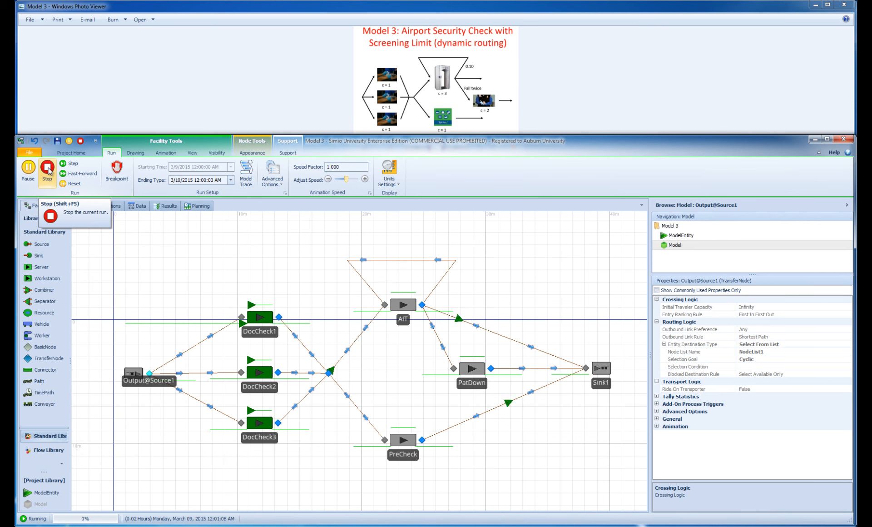
pyautogui.click(48, 169)
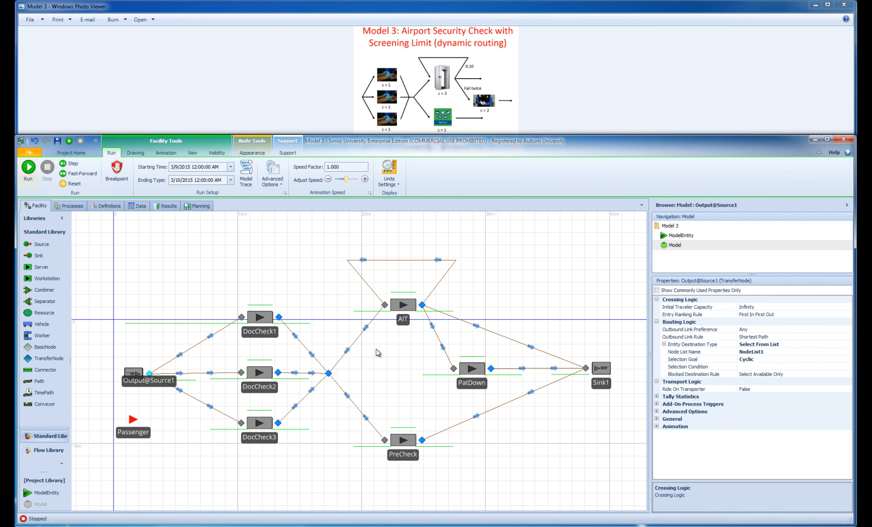
# Examine the Selection Condition property and the Blocked Destination Rule options of Source1's output node
pyautogui.click(677, 368)
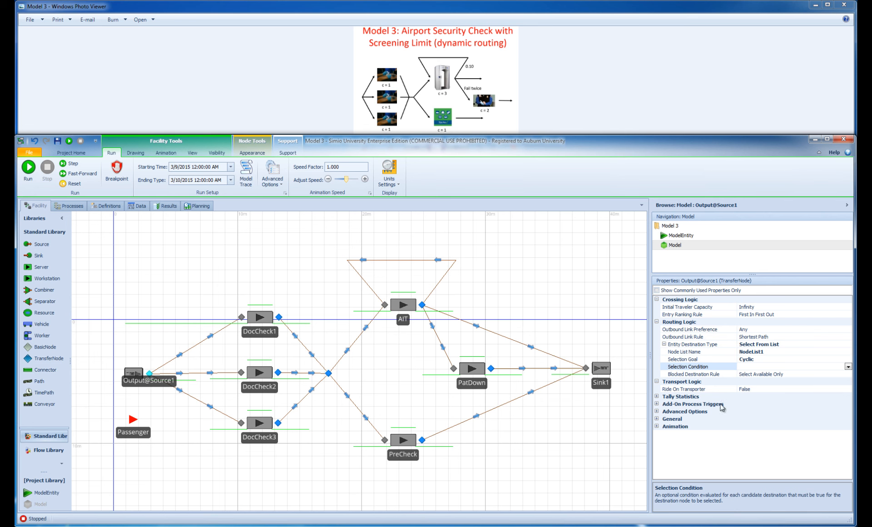
pyautogui.click(693, 375)
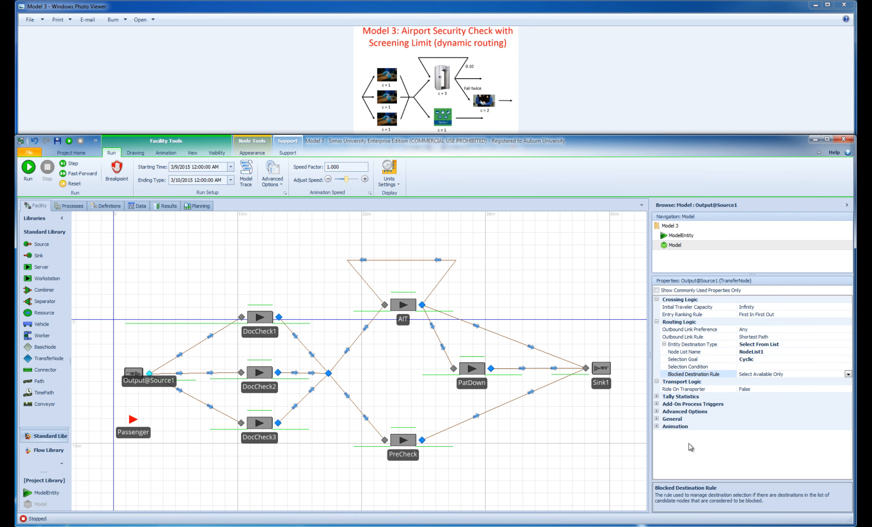
pyautogui.click(848, 374)
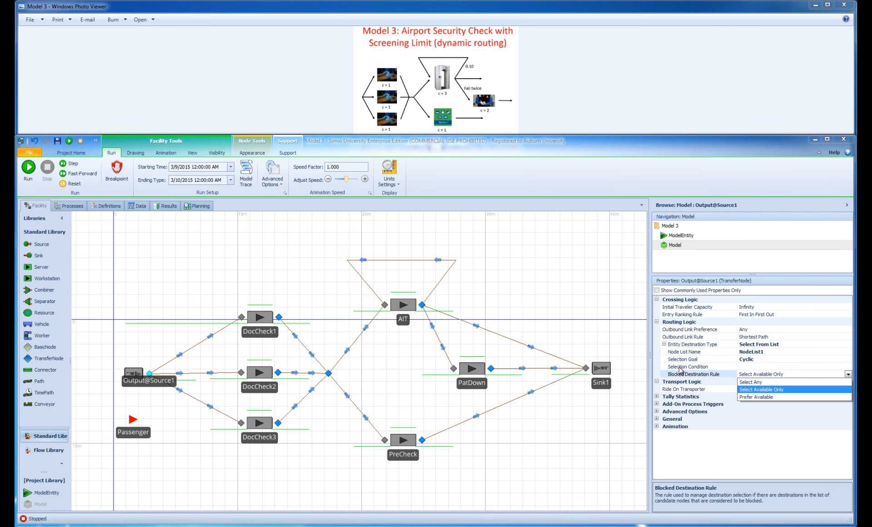